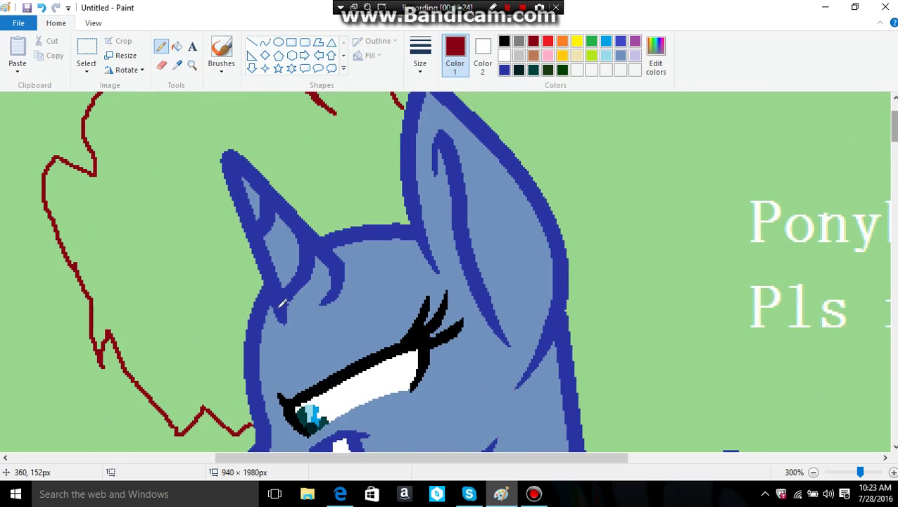
Draw a jagged dark red fringe line across the upper pony's forehead and erase the head outline on both sides of the horn.
mouse_move(428, 250)
left_mouse_down()
mouse_move(351, 310)
mouse_move(351, 286)
mouse_move(233, 352)
left_mouse_up()
scroll(218, 211, "down", 2)
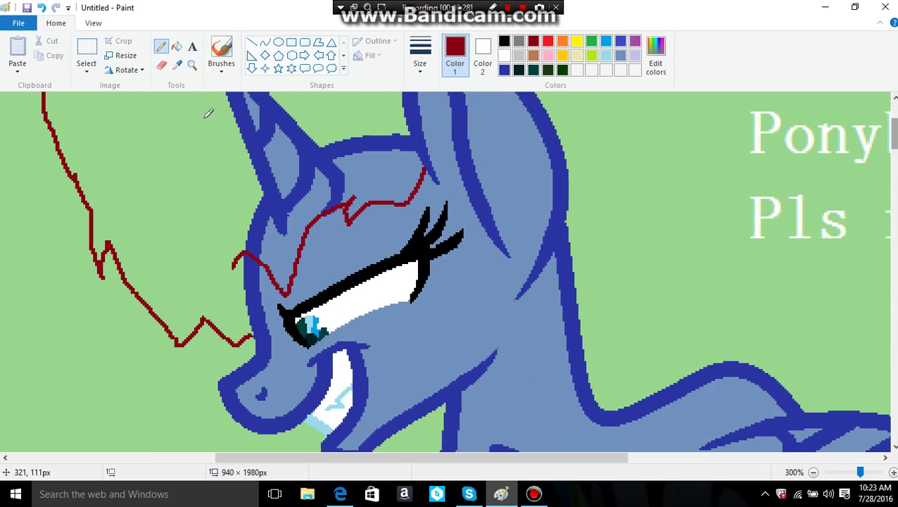
left_click(192, 64)
right_click(291, 230)
left_click(291, 230)
left_click(291, 223)
left_click(161, 65)
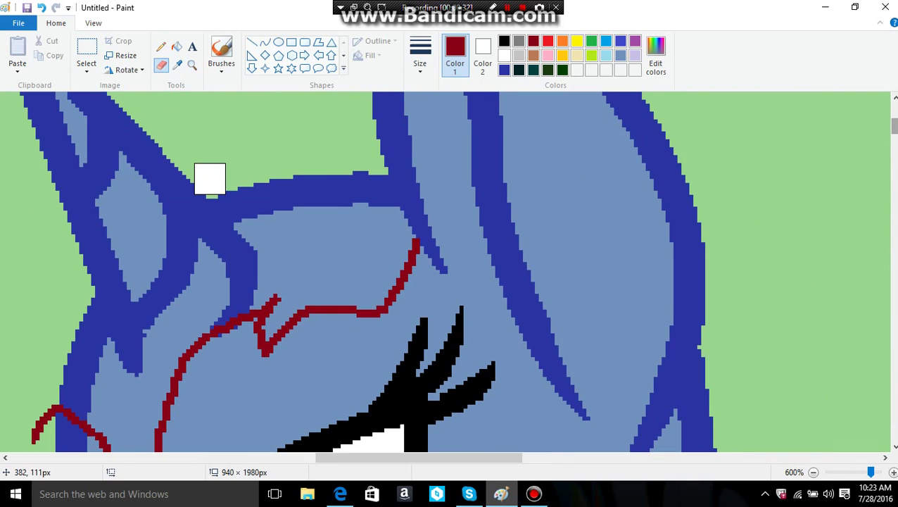
left_click_drag(225, 186, 250, 215)
left_click_drag(80, 299, 90, 340)
scroll(76, 295, "down", 2)
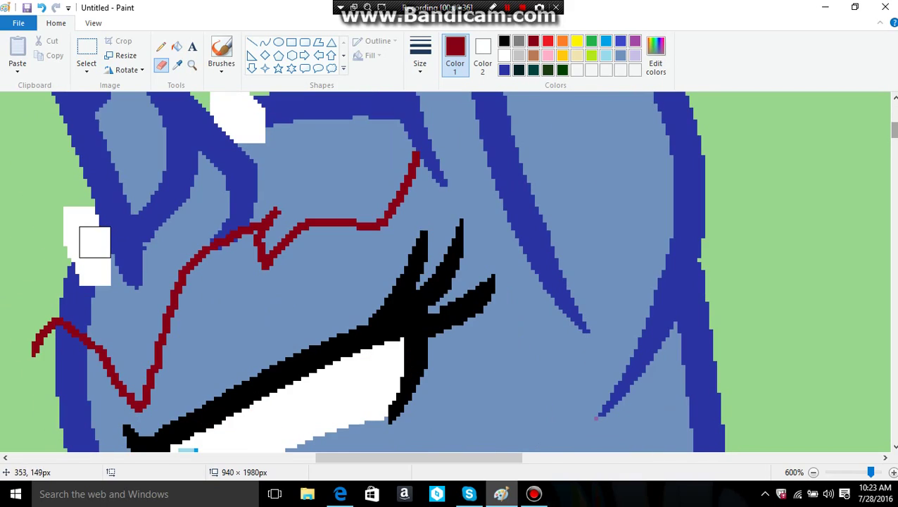
Fill the erased patch beside the horn's base and the forehead areas above the fringe line with the background green.
left_click(179, 65)
left_click(28, 211)
left_click(177, 46)
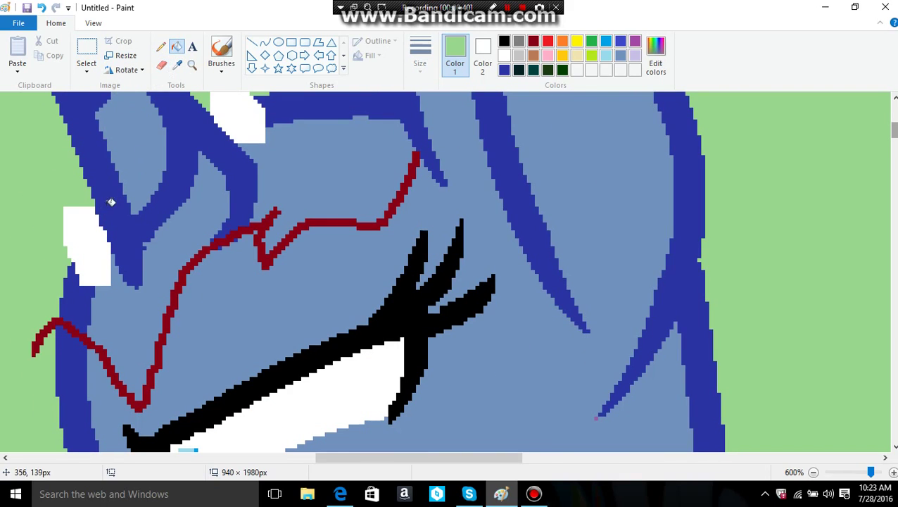
left_click(88, 247)
left_click(215, 186)
left_click(324, 177)
scroll(324, 176, "up", 2)
Cut the leftover head outline between horn and ear away from the ear and fill it with the background green.
left_click(162, 46)
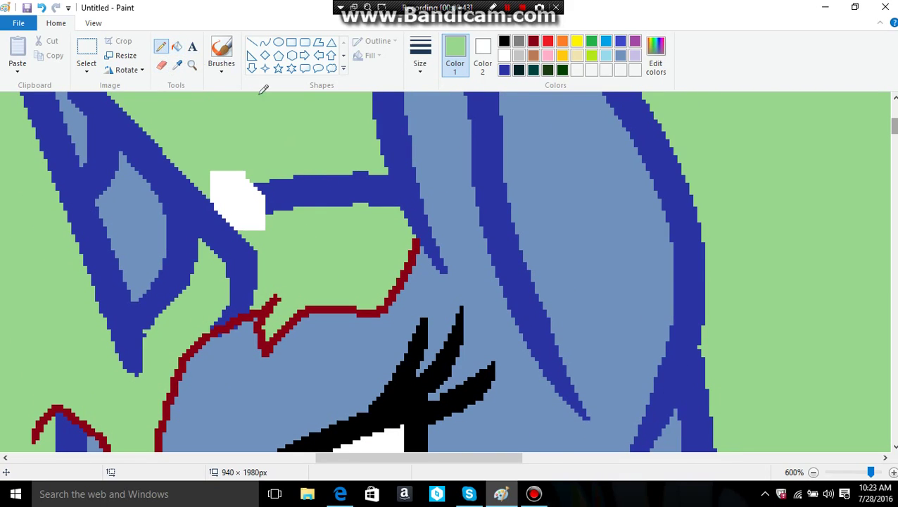
left_click(177, 47)
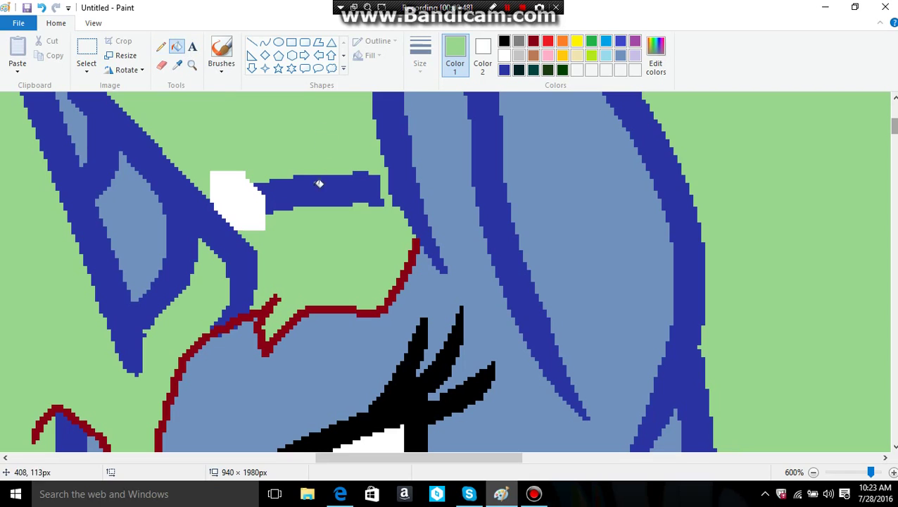
left_click(316, 185)
left_click(191, 65)
right_click(172, 187)
left_click(172, 187)
left_click(177, 46)
left_click(191, 65)
right_click(335, 112)
right_click(335, 113)
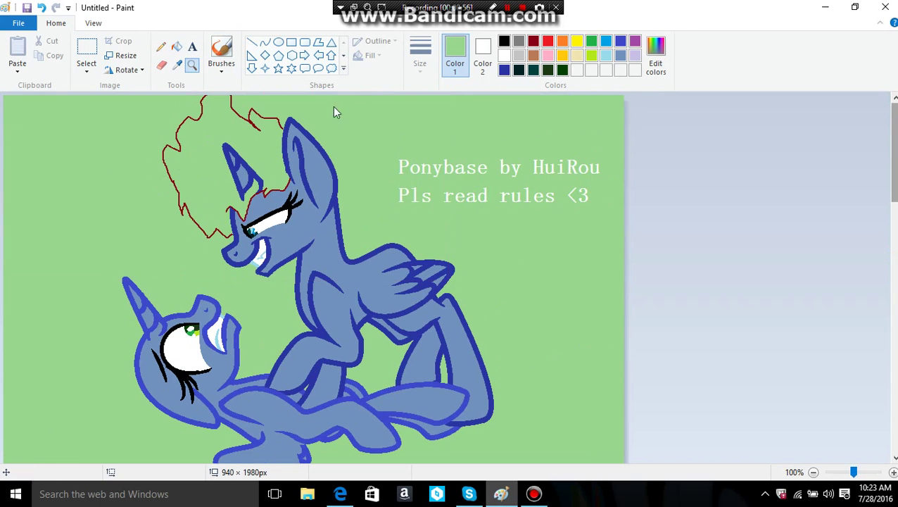
left_click(454, 181)
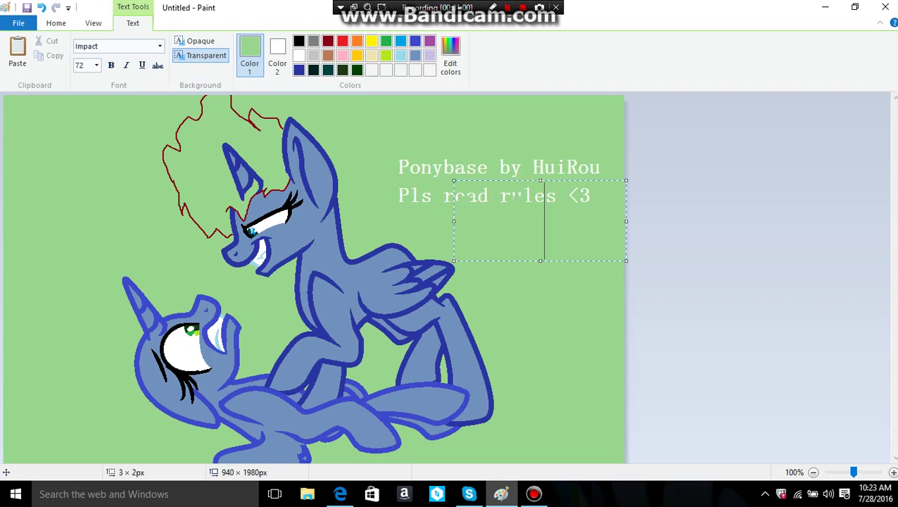
type("brb")
key("ctrl+a")
left_click(299, 42)
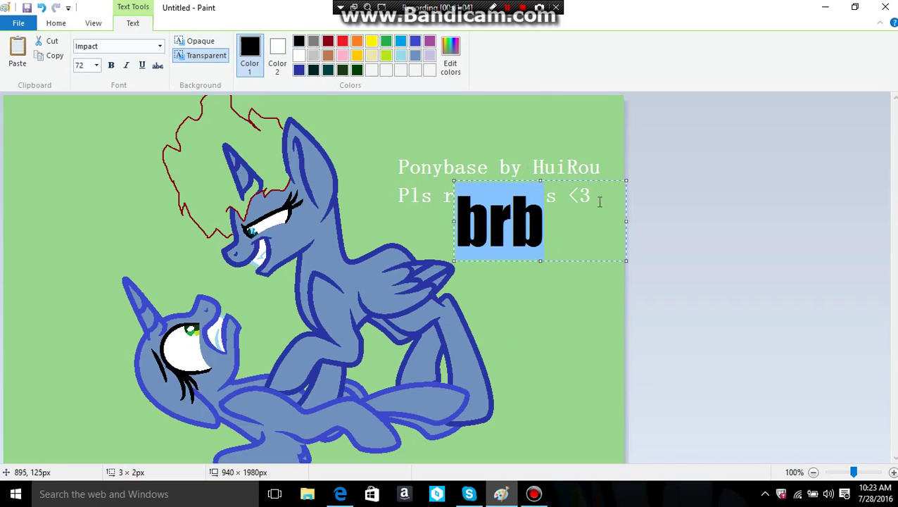
type("bhack")
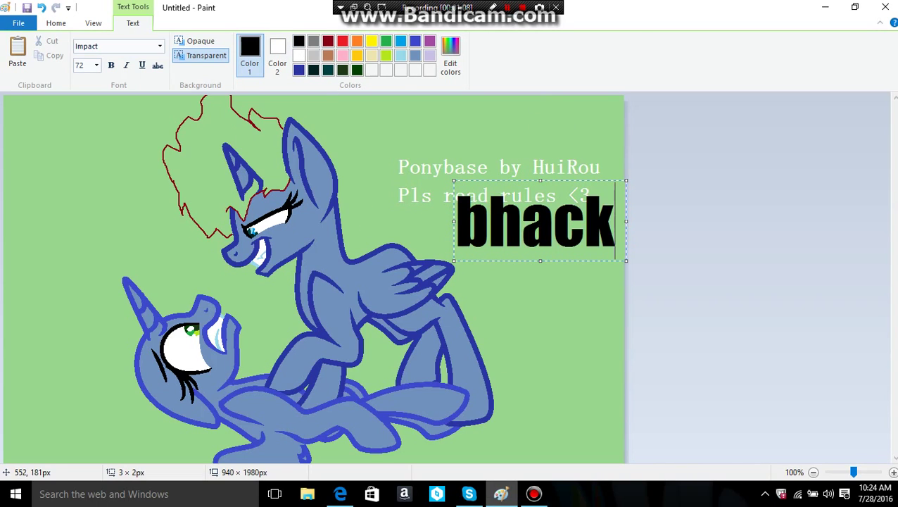
key("BackSpace")
key("BackSpace")
key("BackSpace")
key("BackSpace")
key("BackSpace")
left_click(56, 22)
Fill the upper pony's outlined front mane around the horn with red.
left_click(192, 64)
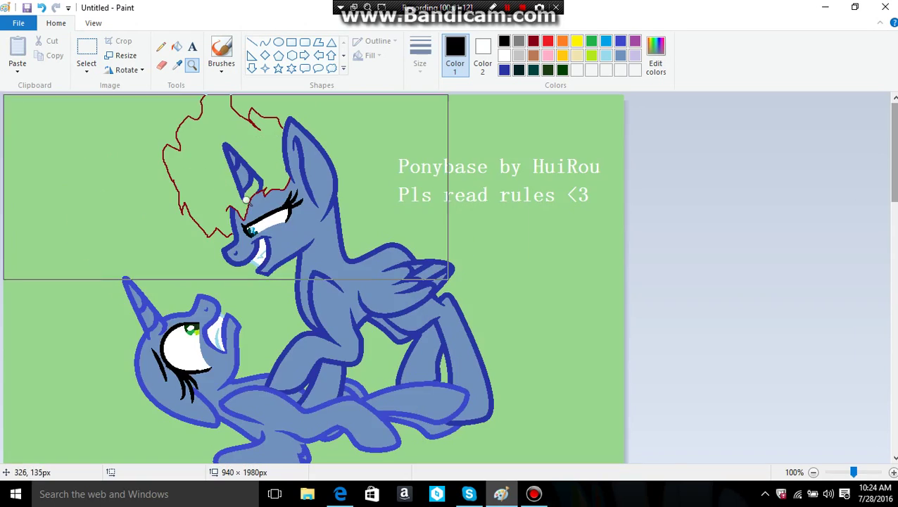
left_click(232, 183)
left_click(505, 216)
left_click(177, 64)
left_click(429, 391)
left_click(176, 46)
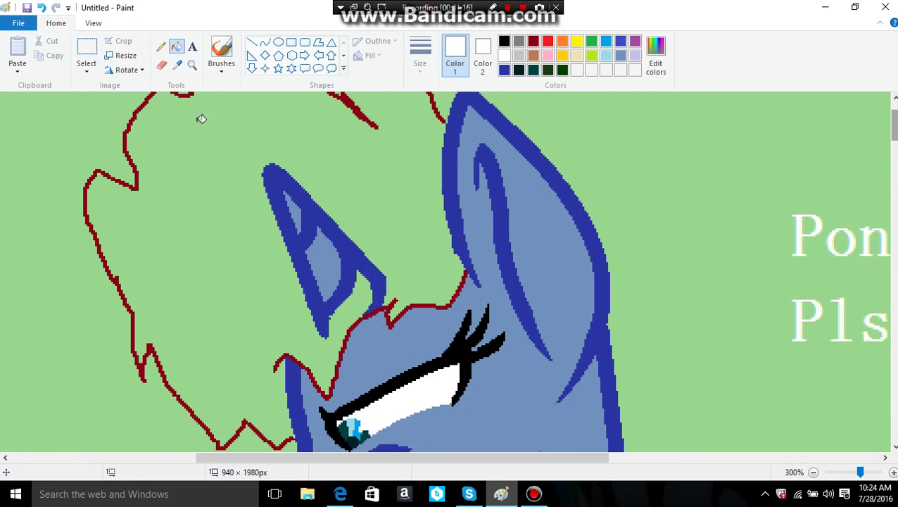
left_click(251, 229)
left_click(553, 46)
left_click(340, 161)
Outline a jagged inner flame around the horn with the thinnest orange pencil line and fill it with orange.
scroll(528, 95, "up", 2)
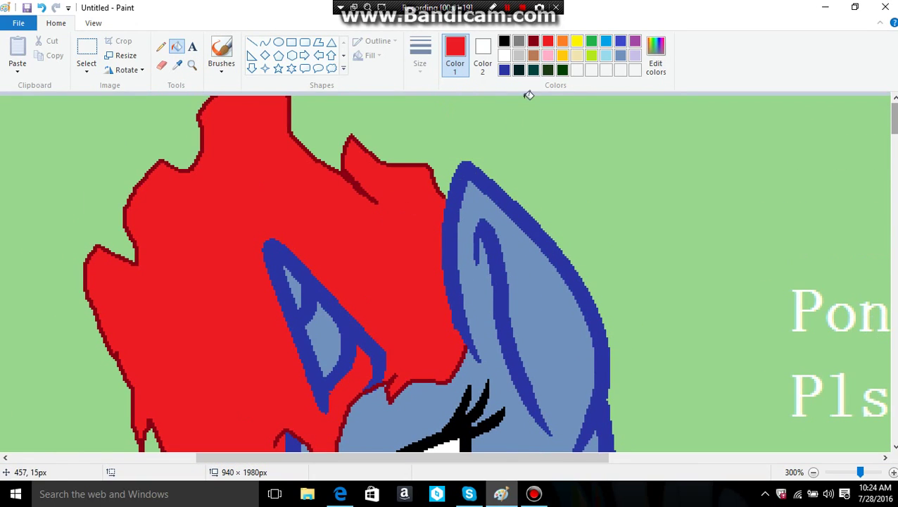
left_click(160, 46)
left_click(418, 56)
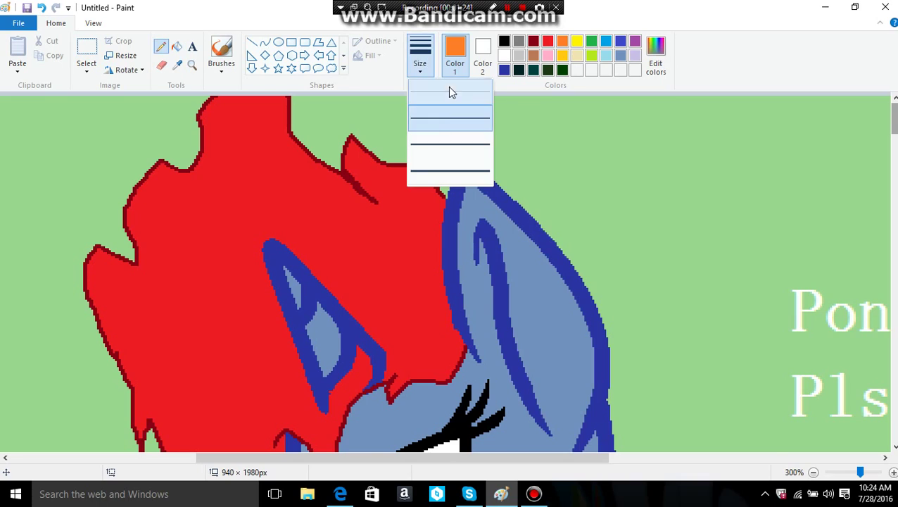
left_click(449, 91)
scroll(259, 324, "down", 2)
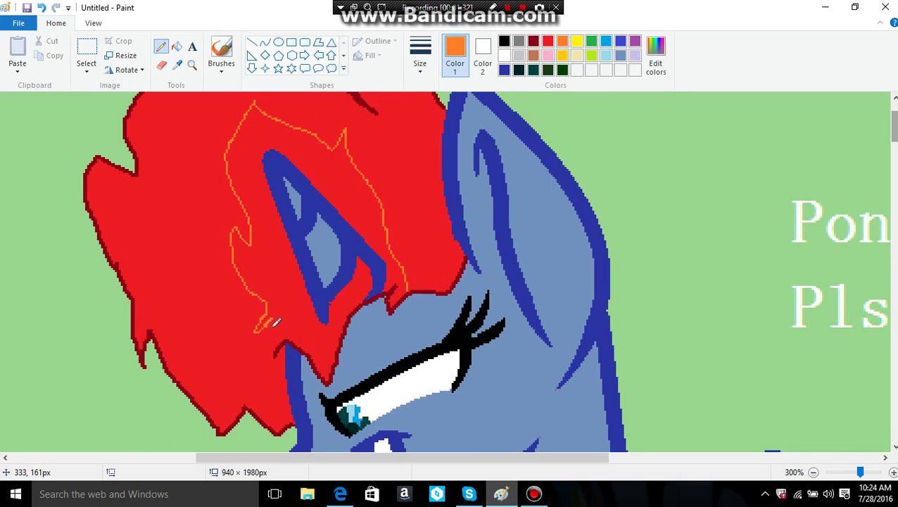
left_click(176, 46)
left_click(292, 218)
Draw three small yellow sparks in the background around the red mane and fill them with yellow.
scroll(290, 232, "up", 2)
left_click(192, 64)
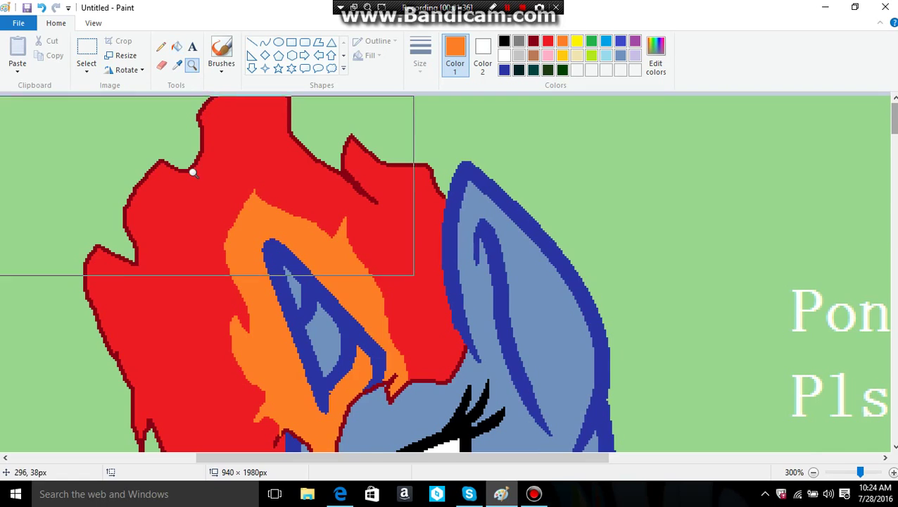
right_click(225, 142)
left_click(160, 47)
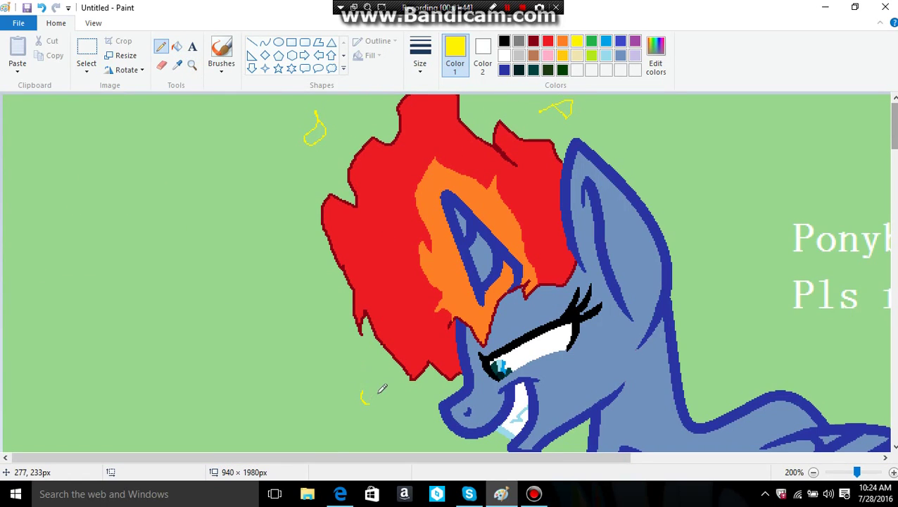
left_click(176, 47)
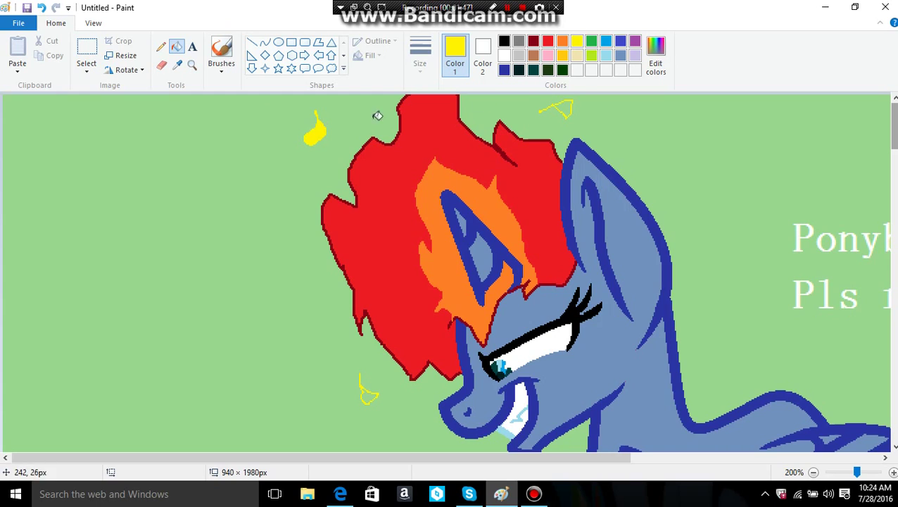
scroll(544, 190, "down", 3)
left_click(191, 65)
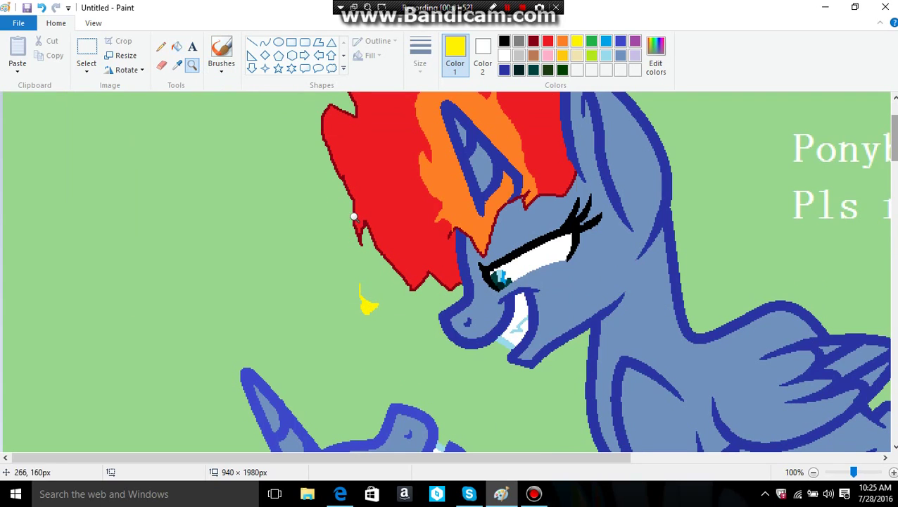
right_click(357, 216)
left_click(366, 211)
left_click(534, 41)
left_click(175, 47)
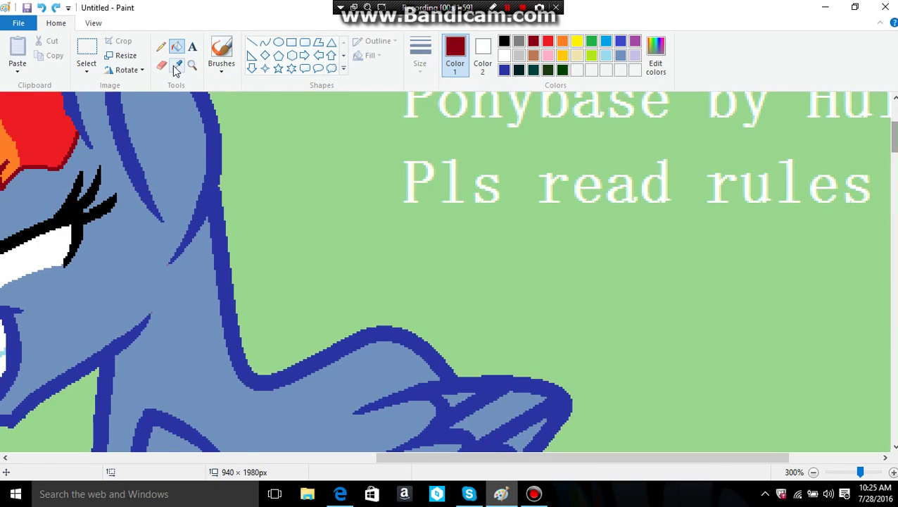
left_click(191, 65)
right_click(231, 167)
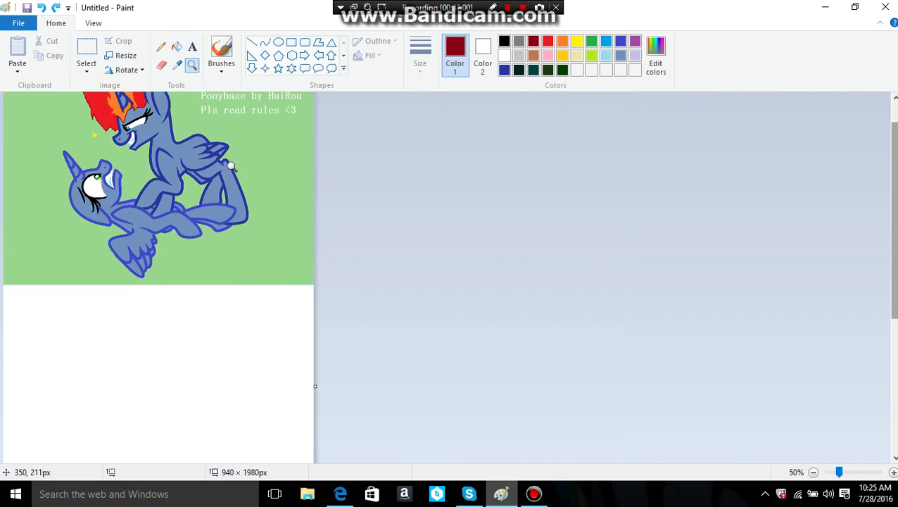
left_click(192, 46)
left_click(197, 296)
type("jump cu")
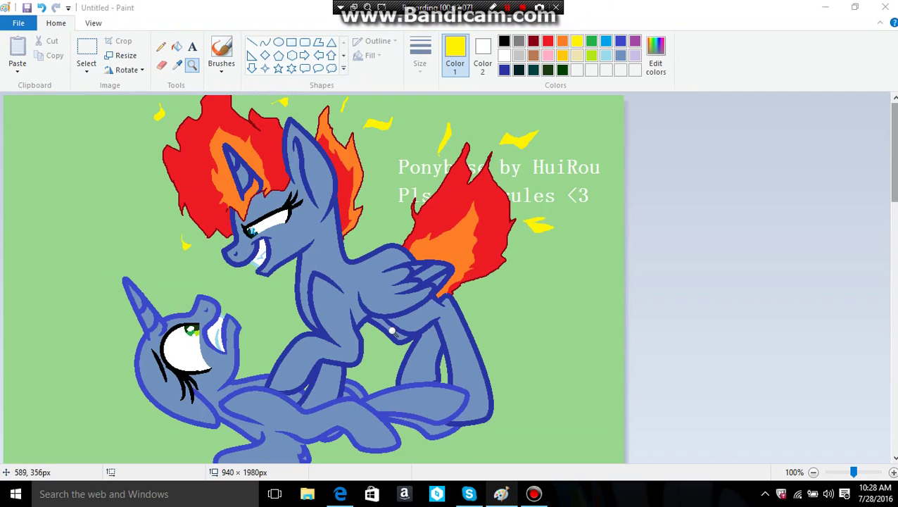
Search the Pictures folder for "fscm" and paste the red droplet image from file into the drawing.
right_click(84, 217)
left_click(84, 216)
left_click(19, 71)
left_click(28, 104)
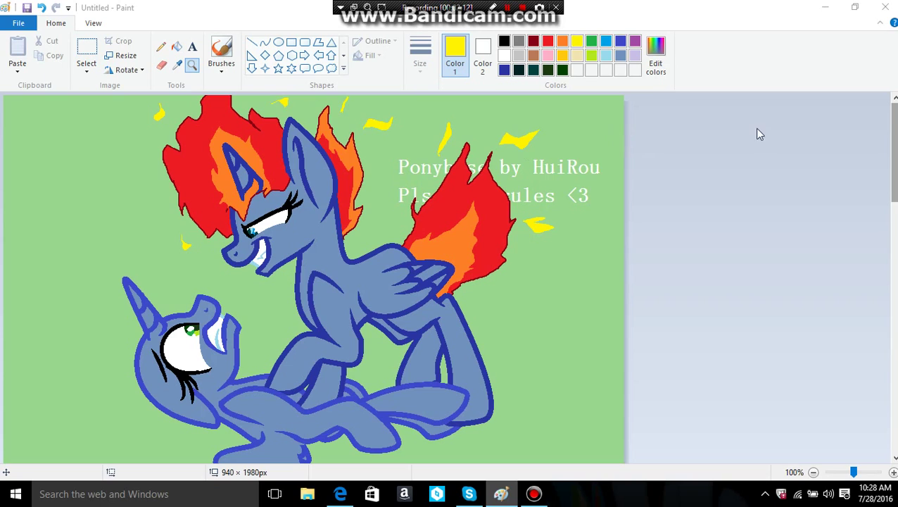
left_click(846, 30)
type("fscm")
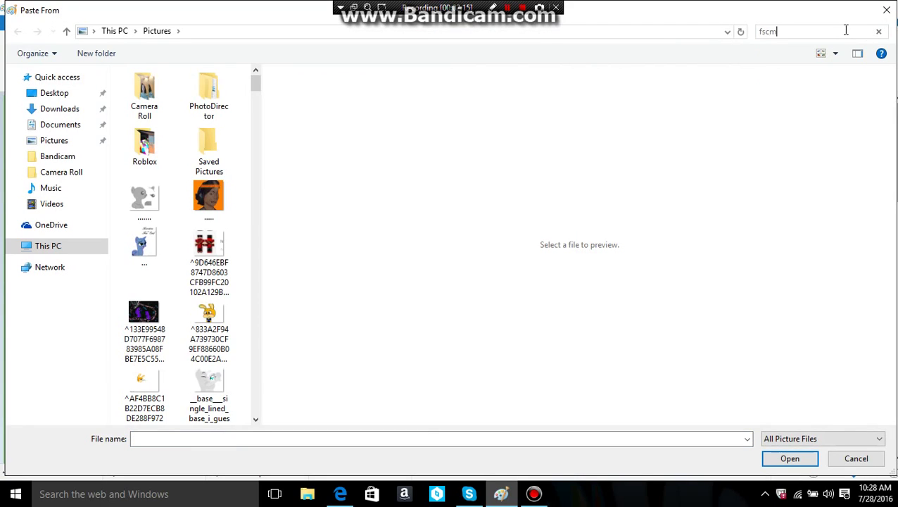
left_click(190, 114)
left_click(789, 458)
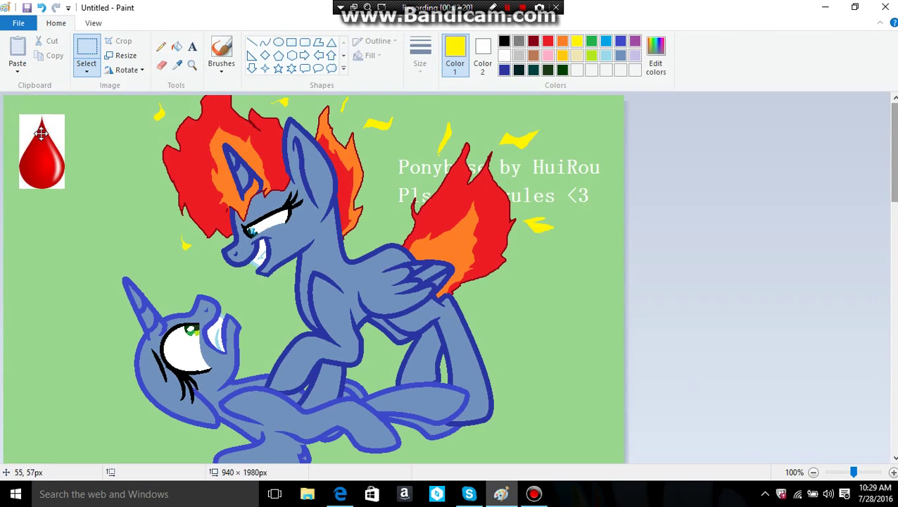
Fill the green background around the ponies with the white sampled from the droplet image.
left_click(86, 71)
left_click(116, 188)
left_click(176, 65)
left_click(31, 127)
left_click(105, 219)
Select the red droplet with a transparent selection, move it onto the upper pony's flank and shrink it to 62 × 68 px.
left_click(86, 71)
left_click(116, 190)
left_click(87, 71)
left_click(86, 70)
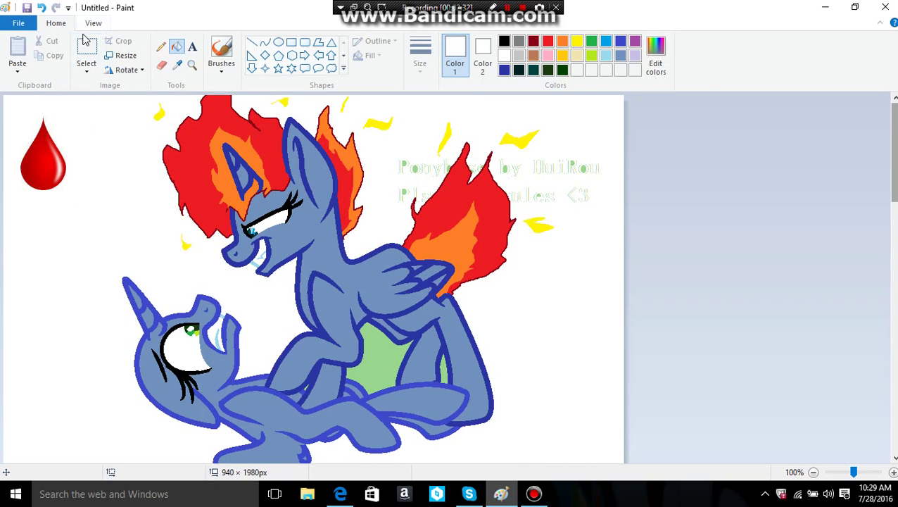
left_click(85, 42)
left_click_drag(88, 198, 8, 101)
mouse_move(46, 139)
left_mouse_down()
mouse_move(411, 367)
mouse_move(435, 355)
mouse_move(417, 309)
left_mouse_up()
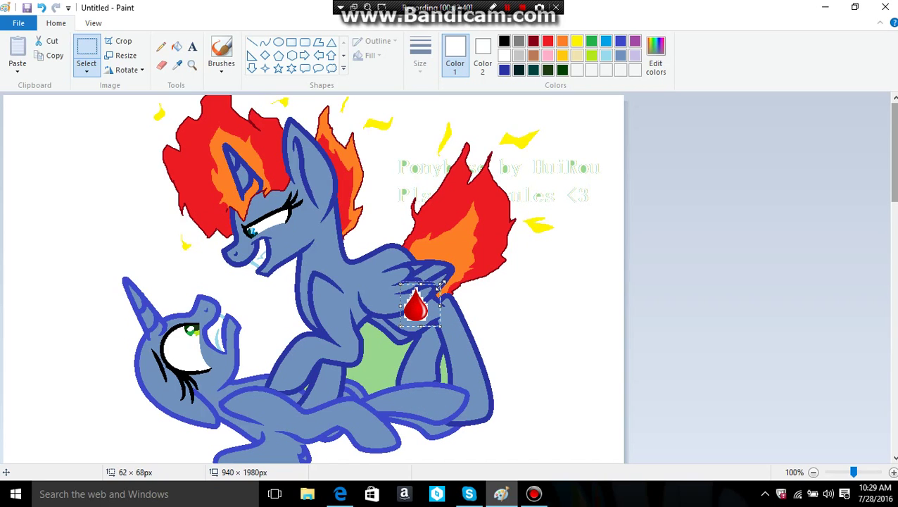
Redraw the wing's lower outline across the droplet with dark blue Curve strokes that cover its middle.
left_click(191, 64)
left_click(416, 307)
left_click(401, 315)
left_click(323, 161)
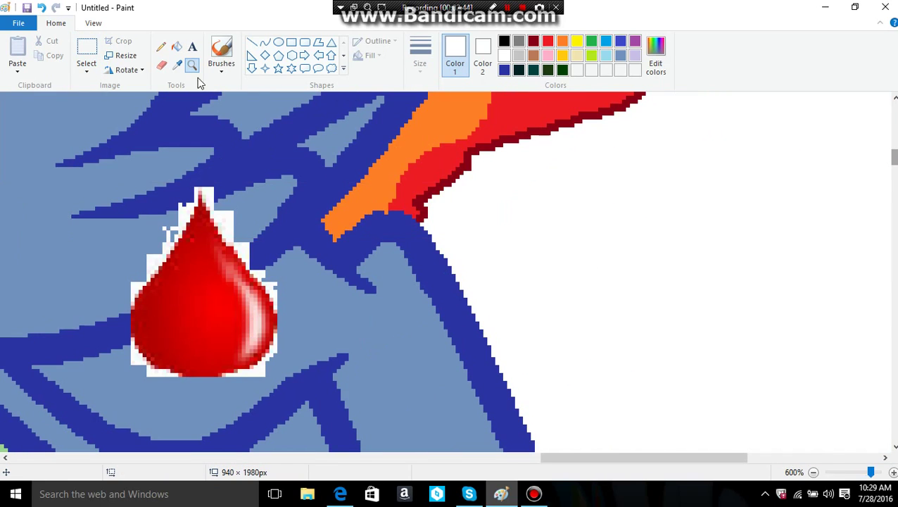
left_click(222, 115)
left_click(265, 43)
mouse_move(67, 362)
left_mouse_down()
mouse_move(235, 257)
mouse_move(247, 241)
mouse_move(201, 321)
mouse_move(192, 313)
mouse_move(250, 279)
left_mouse_up()
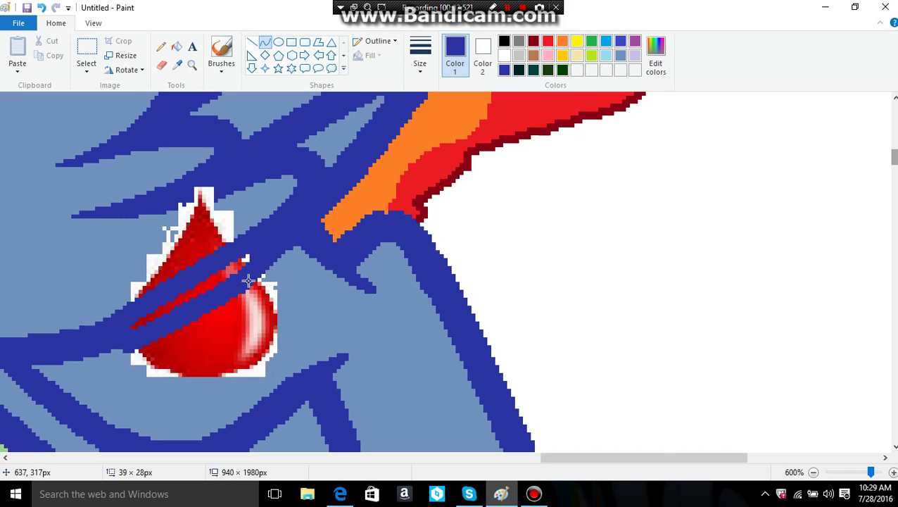
left_click_drag(144, 316, 145, 317)
left_click_drag(216, 196, 119, 210)
Set Color 2 to the pony's light blue body color and erase the part of the droplet above the wing's lower outline.
left_click(177, 64)
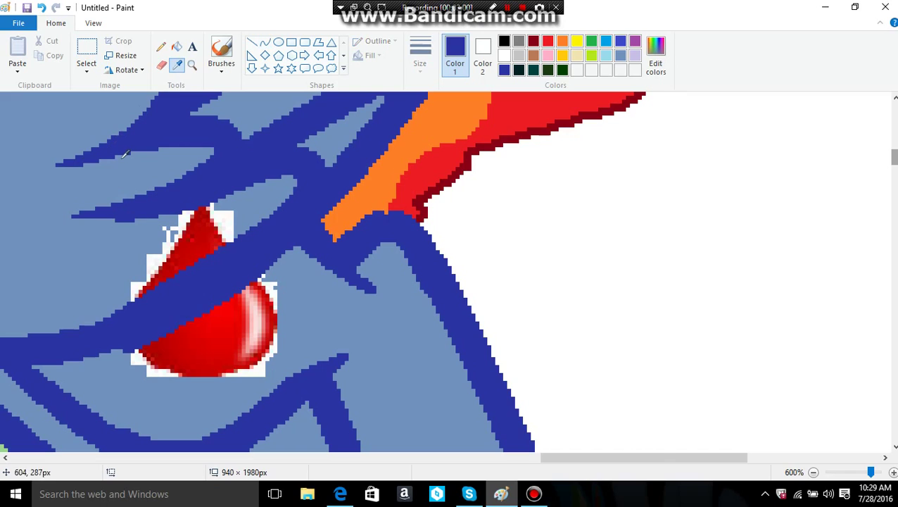
left_click(162, 134)
left_click(192, 64)
right_click(260, 146)
right_click(261, 146)
double_click(211, 106)
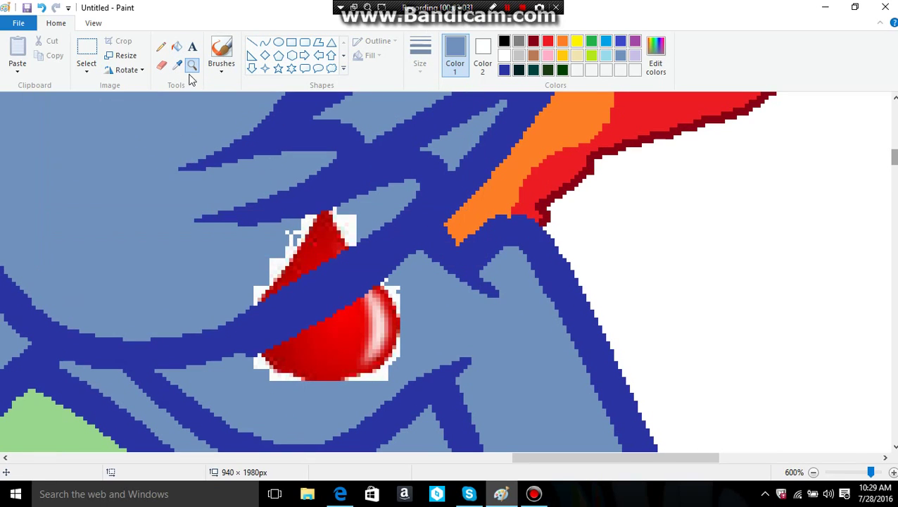
left_click(483, 53)
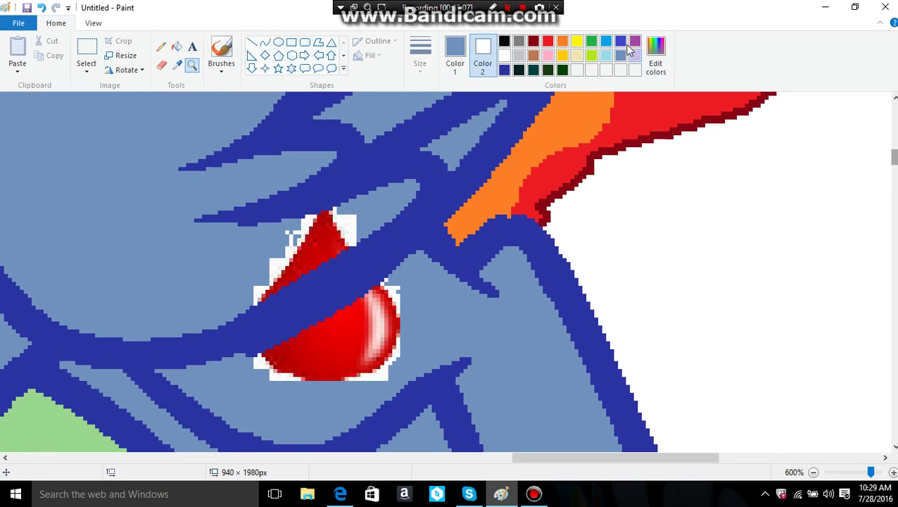
left_click(161, 65)
mouse_move(276, 253)
left_mouse_down()
mouse_move(303, 229)
mouse_move(341, 227)
mouse_move(254, 281)
mouse_move(336, 220)
left_mouse_up()
left_click(191, 64)
right_click(184, 136)
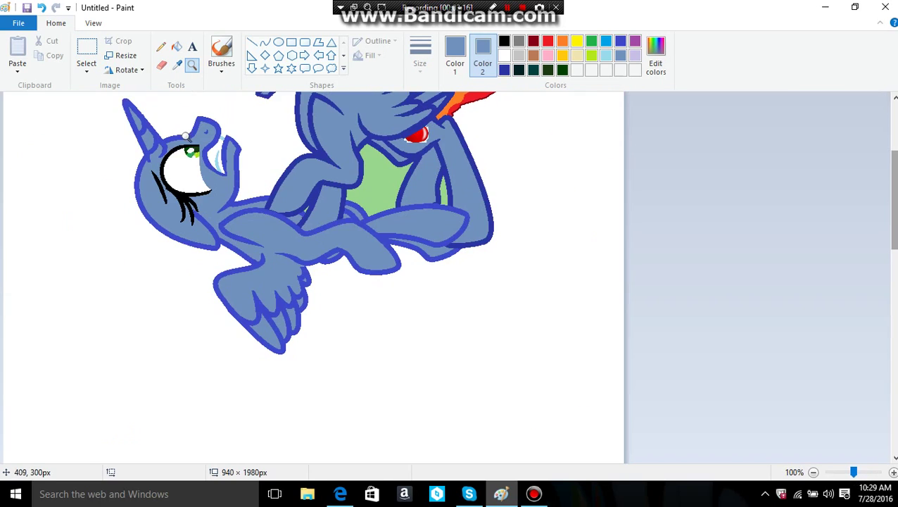
right_click(332, 270)
left_click(169, 232)
scroll(320, 255, "up", 1)
scroll(327, 257, "down", 1)
right_click(326, 257)
left_click(161, 180)
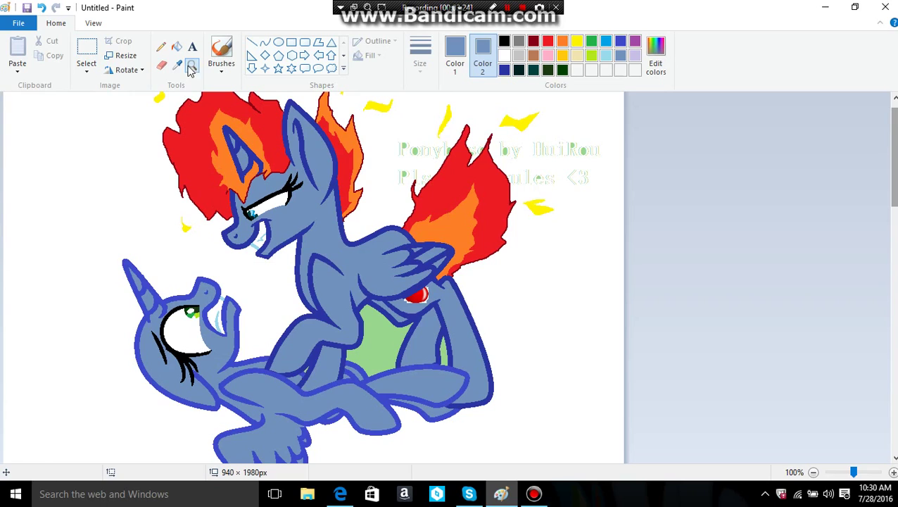
Fill the remaining green area beneath the upper pony's belly, between its front and hind legs, with white.
left_click(177, 65)
left_click(389, 301)
left_click(176, 47)
left_click(380, 338)
left_click(455, 53)
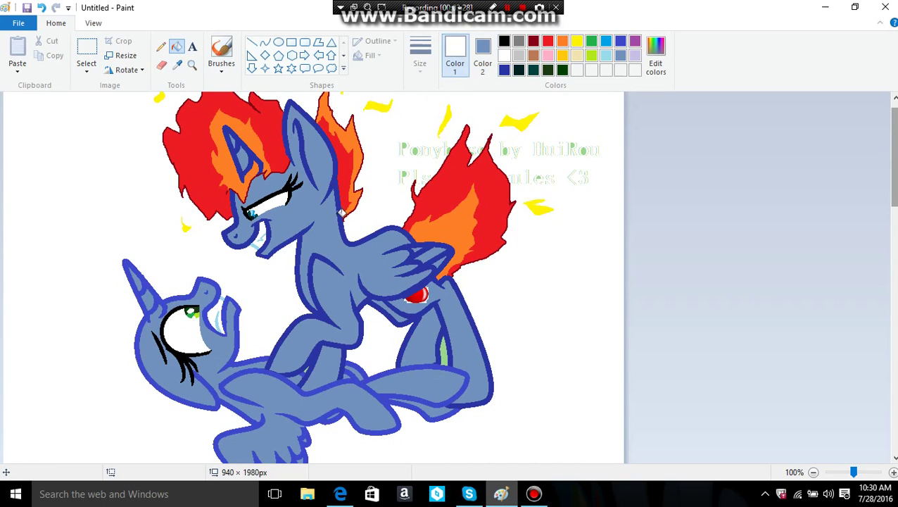
Define a custom dark gray with red, green and blue 36 and make it Color 1.
left_click(191, 65)
left_click(256, 331)
left_click(287, 160)
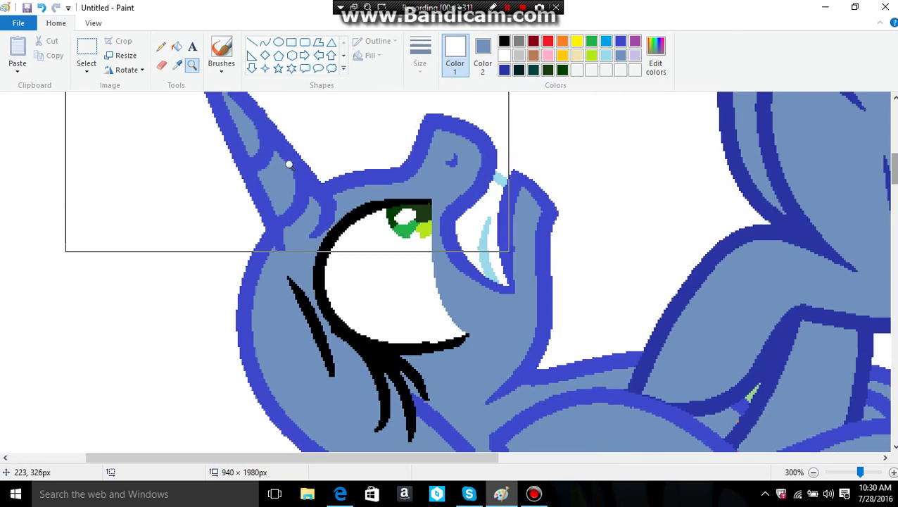
left_click(504, 41)
left_click(658, 60)
left_click(587, 257)
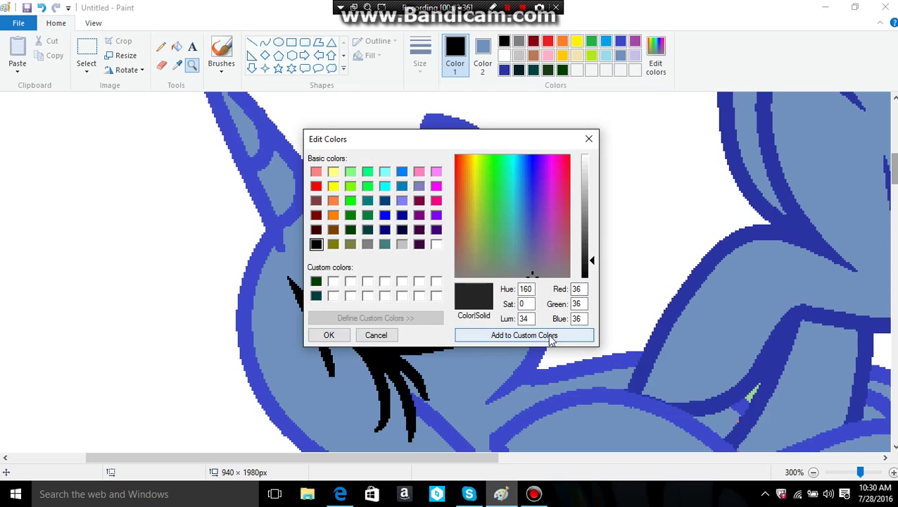
left_click(329, 335)
Start outlining the lower pony's mane around its head with dark gray Curve strokes.
right_click(269, 219)
left_click(253, 262)
left_click(265, 42)
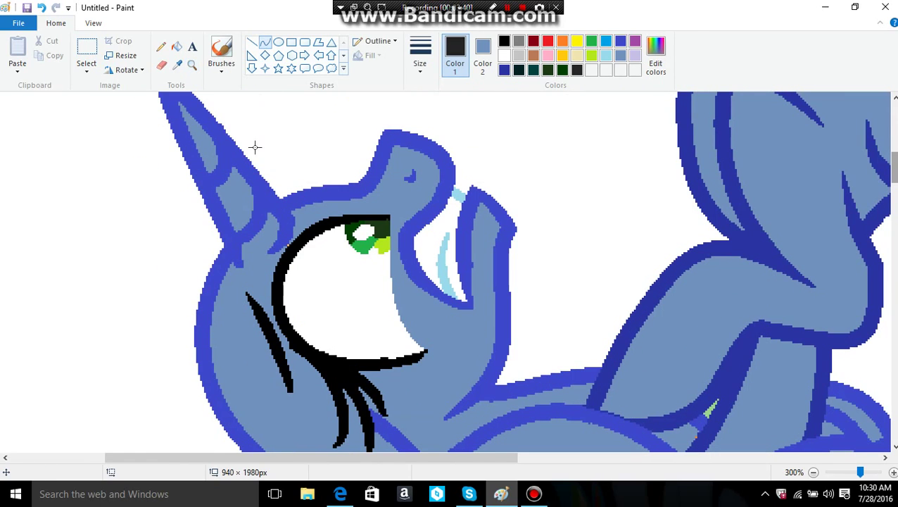
scroll(239, 211, "down", 3)
left_click_drag(220, 284, 314, 220)
key("ctrl+z")
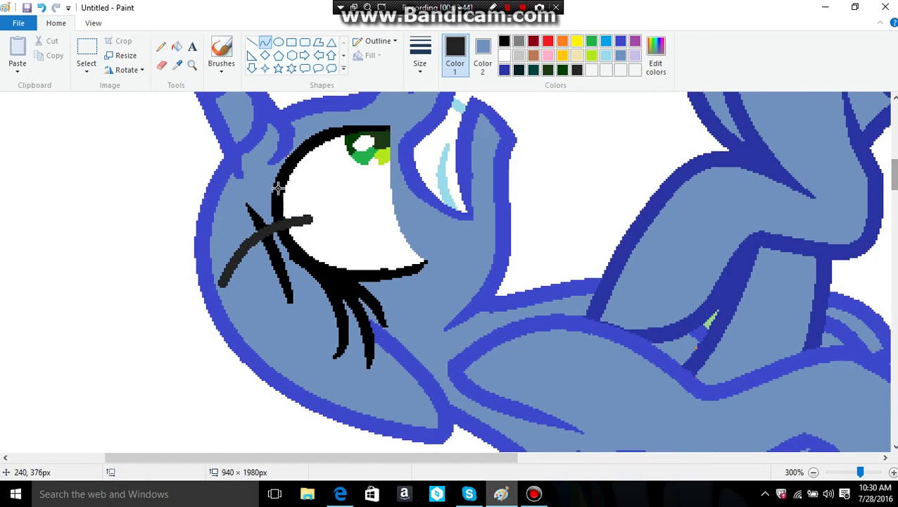
scroll(294, 183, "up", 3)
left_click_drag(315, 306, 272, 276)
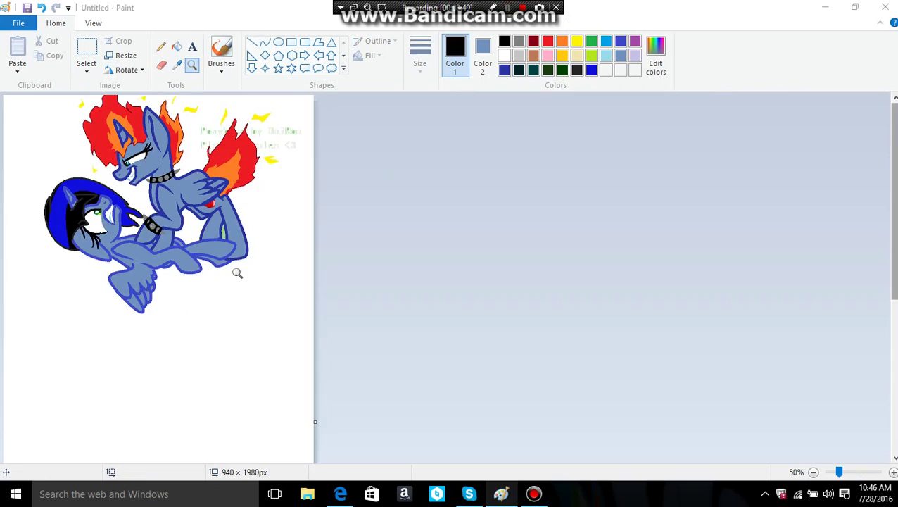
Draw a dark gray Curve from beneath the lower pony's head to its wing, bowed outward as the back mane outline.
left_click(236, 270)
left_click(367, 346)
left_click(316, 281)
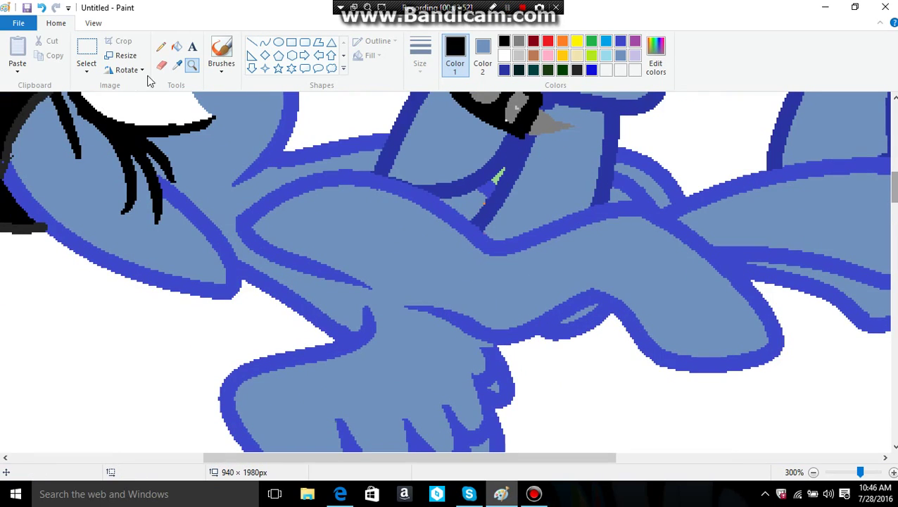
left_click(263, 42)
left_click_drag(88, 248, 356, 414)
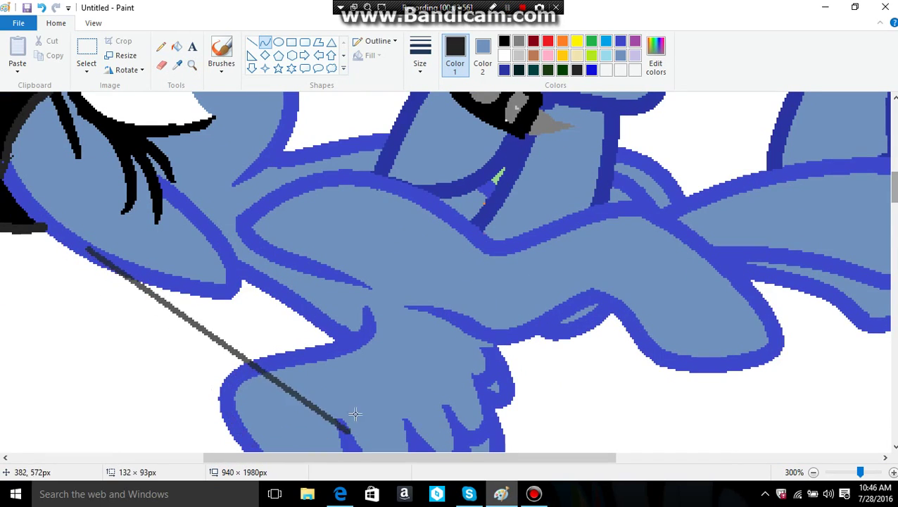
left_click_drag(141, 330, 71, 316)
scroll(417, 233, "down", 2)
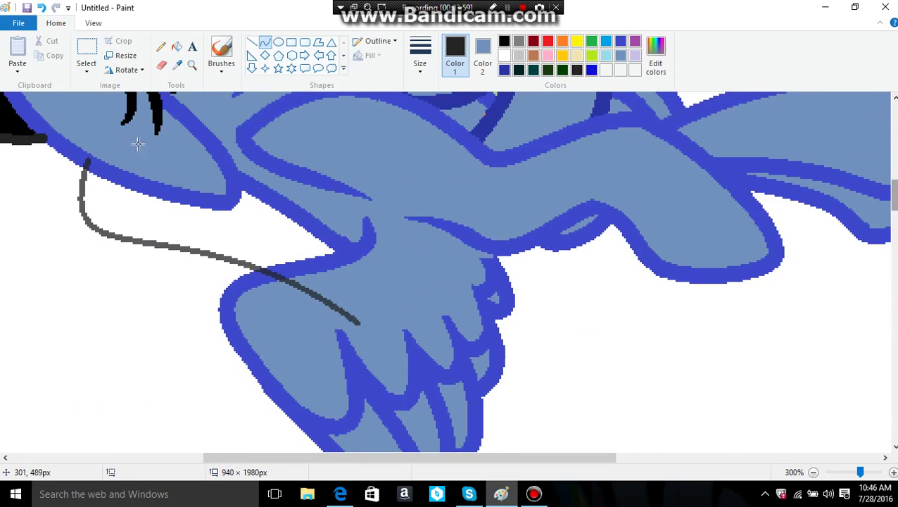
Fill the back mane outline with solid dark gray and the area between it and the lower pony's neck with black.
left_click(177, 46)
left_click(172, 245)
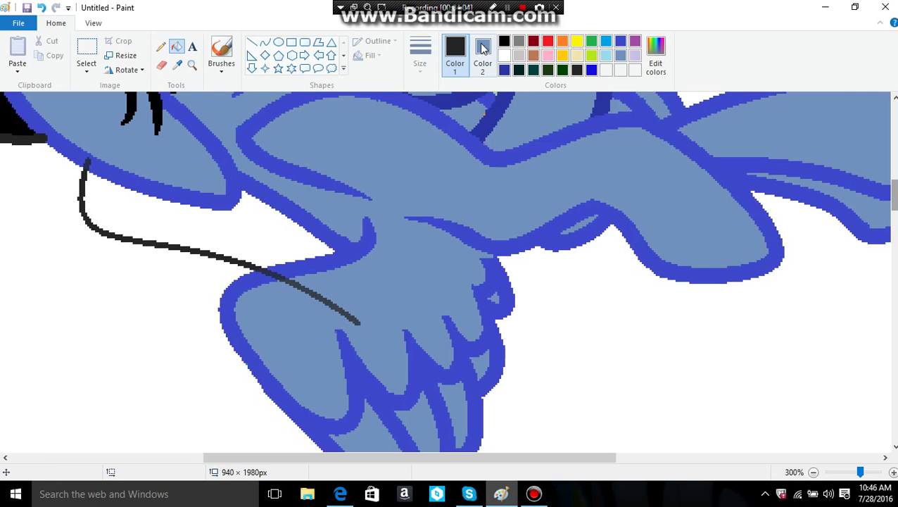
left_click(45, 8)
left_click(177, 64)
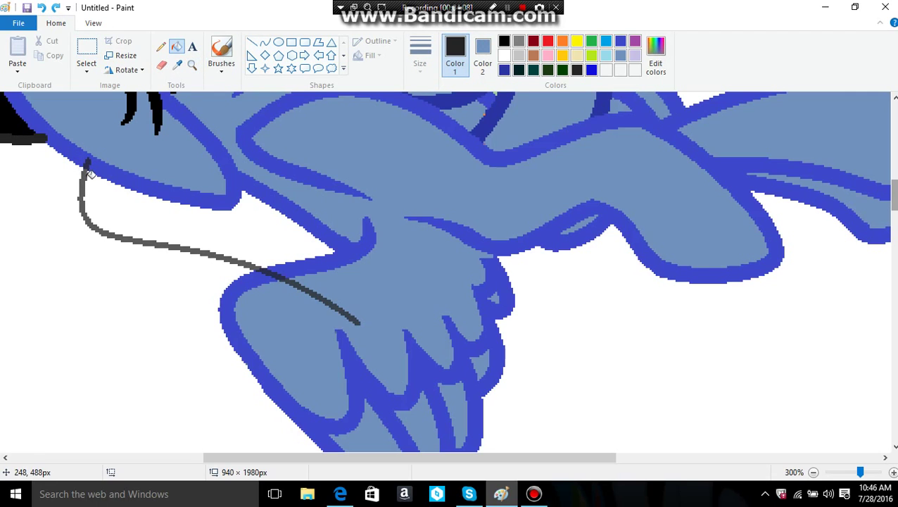
left_click(89, 172)
left_click(504, 42)
left_click(244, 209)
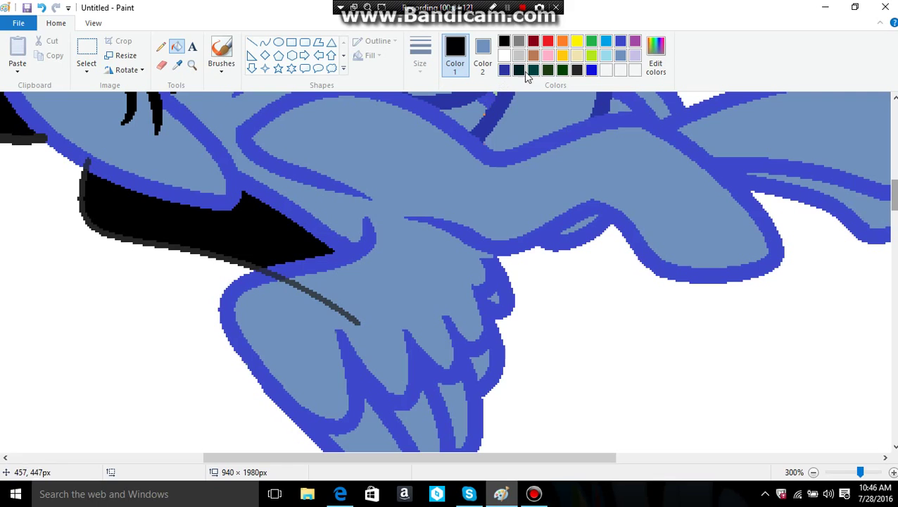
Draw a blue Curve across the black mane section beside the neck and fill the strip between it and the neck with blue.
left_click(265, 42)
mouse_move(191, 142)
left_mouse_down()
mouse_move(281, 240)
mouse_move(356, 280)
left_mouse_up()
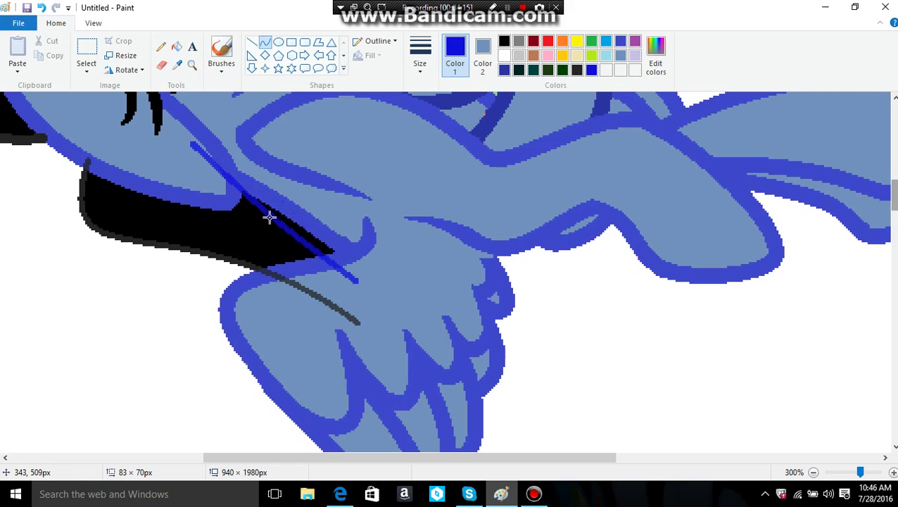
left_click_drag(252, 189, 253, 213)
left_click(177, 46)
left_click(274, 201)
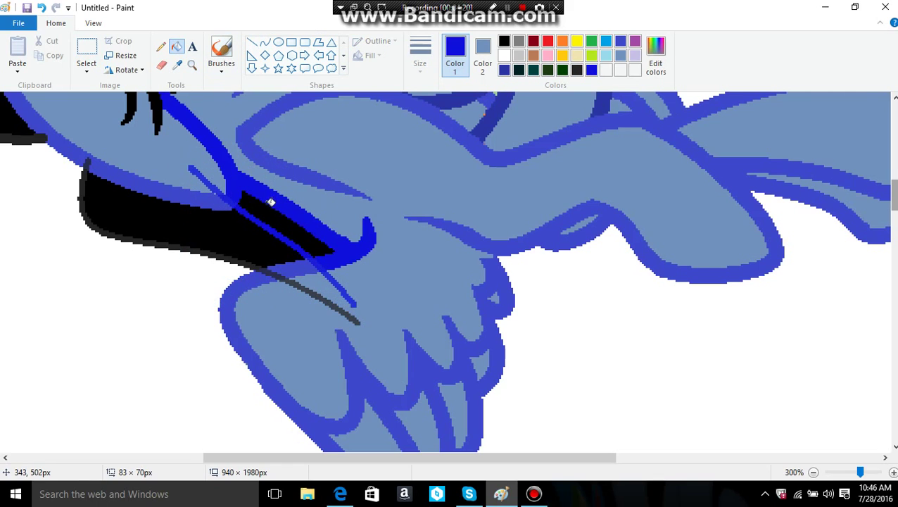
left_click(44, 9)
left_click(272, 206)
Recolor the mane lines overlapping the lower pony's face, outline and wing with the matching light blue body and blue outline colors.
left_click(177, 65)
left_click(209, 161)
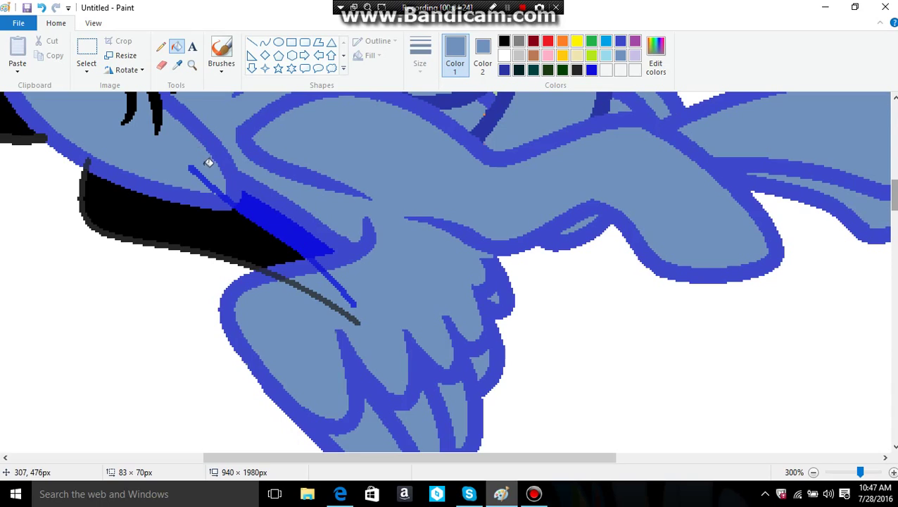
left_click(176, 64)
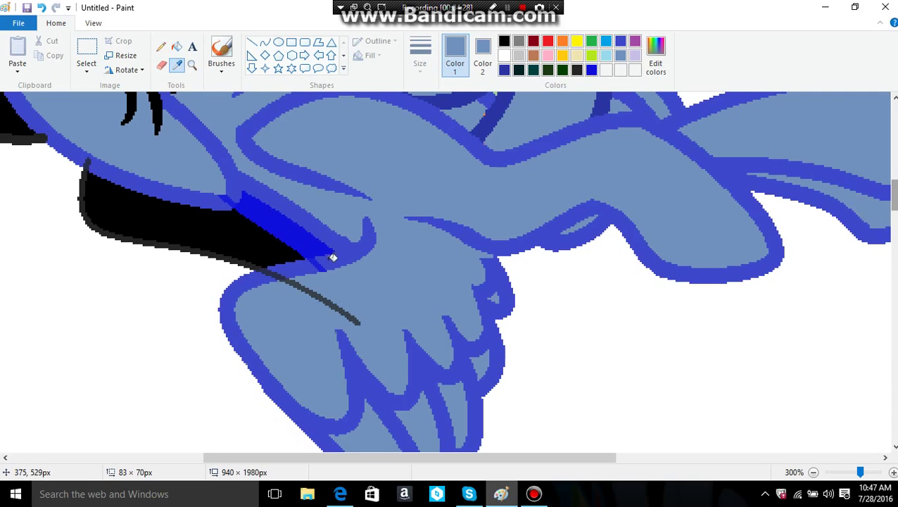
left_click(331, 256)
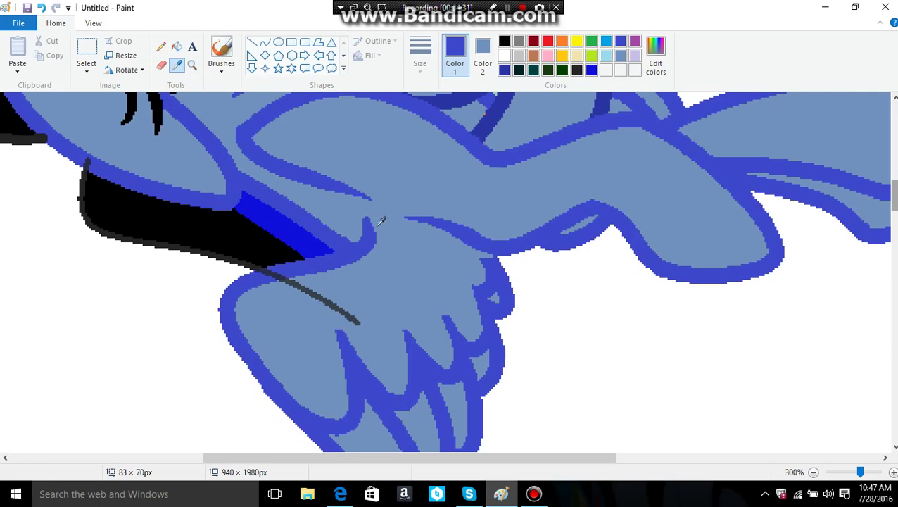
left_click(177, 65)
left_click(345, 300)
left_click(345, 310)
Review the drawing from the lower pony's mane and wing up to the upper pony's head.
left_click(192, 65)
right_click(305, 179)
right_click(329, 268)
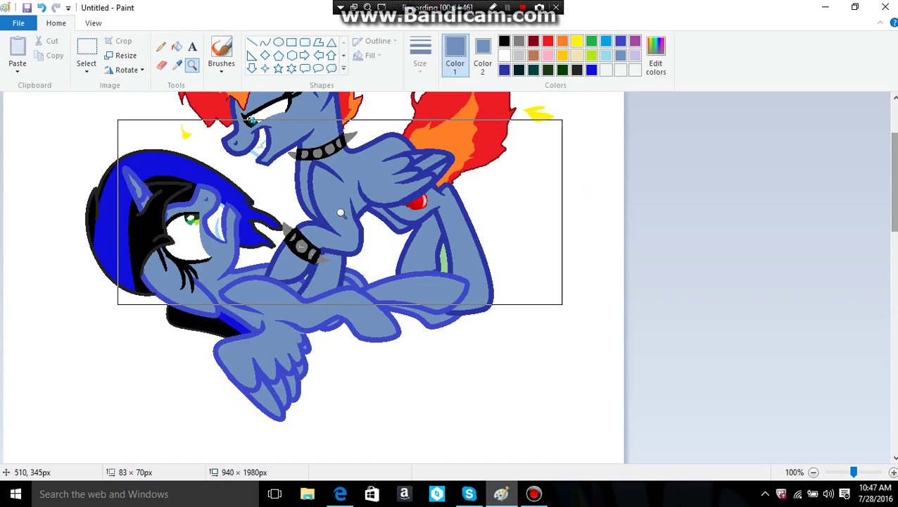
right_click(101, 235)
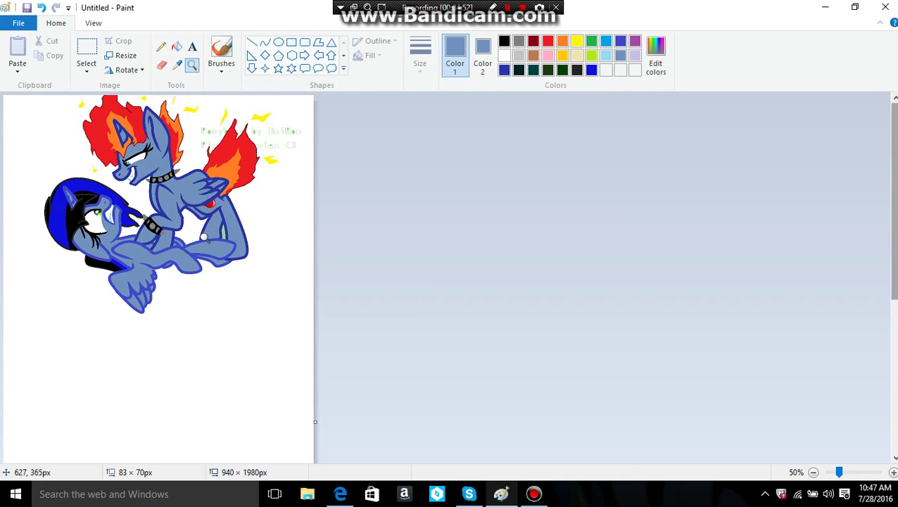
left_click(161, 248)
scroll(295, 282, "up", 3)
left_click(297, 422)
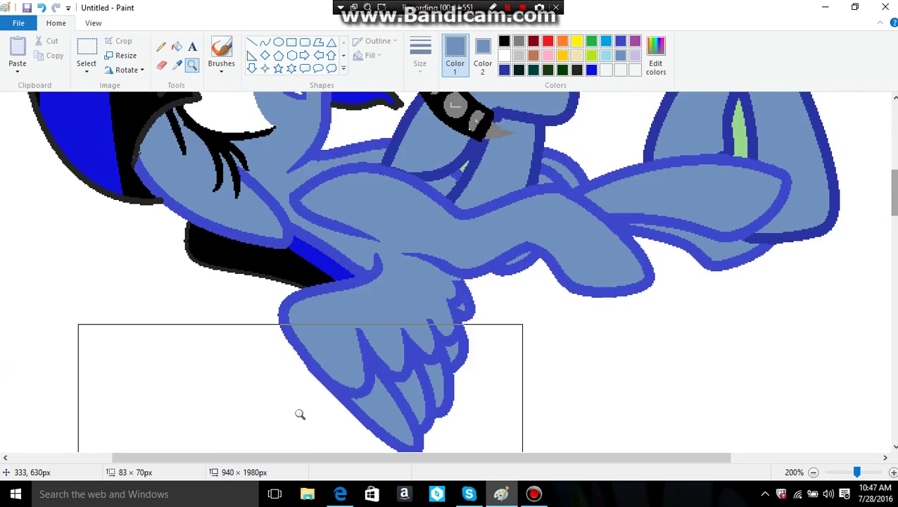
scroll(302, 397, "up", 3)
scroll(352, 204, "up", 3)
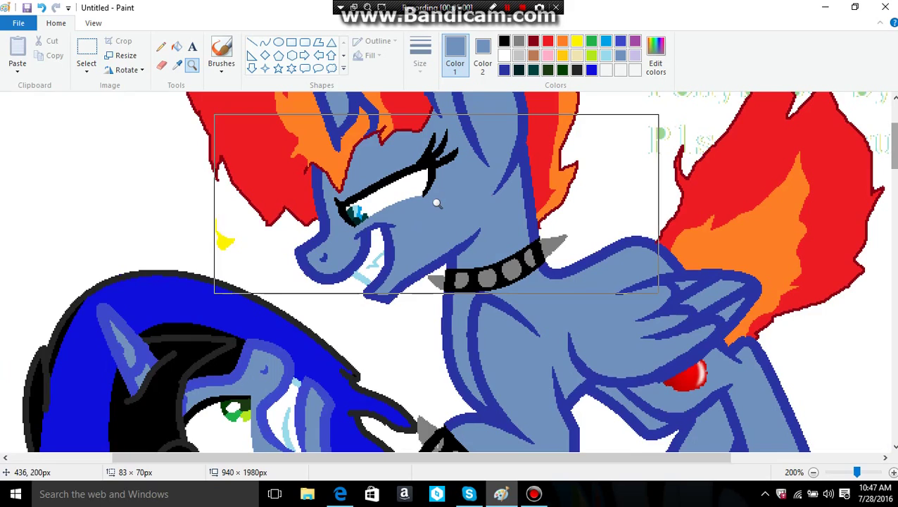
Lighten the palette yellow to a pale yellow and fill the white of the upper pony's eye with it.
left_click(443, 204)
left_click(655, 57)
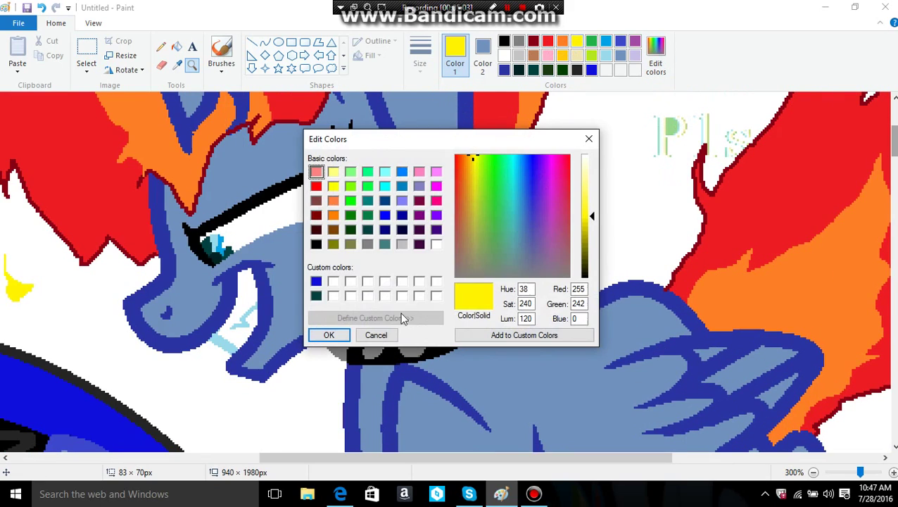
left_click(591, 187)
left_click(328, 335)
left_click(176, 46)
left_click(299, 244)
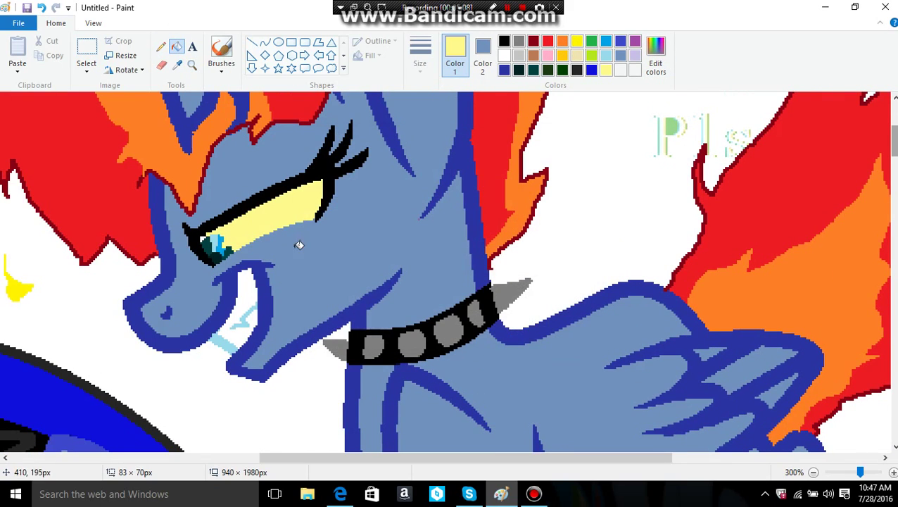
Outline a closed wavy flame shape in purple Pencil from the upper pony's eye across its face and past the mane.
left_click(634, 42)
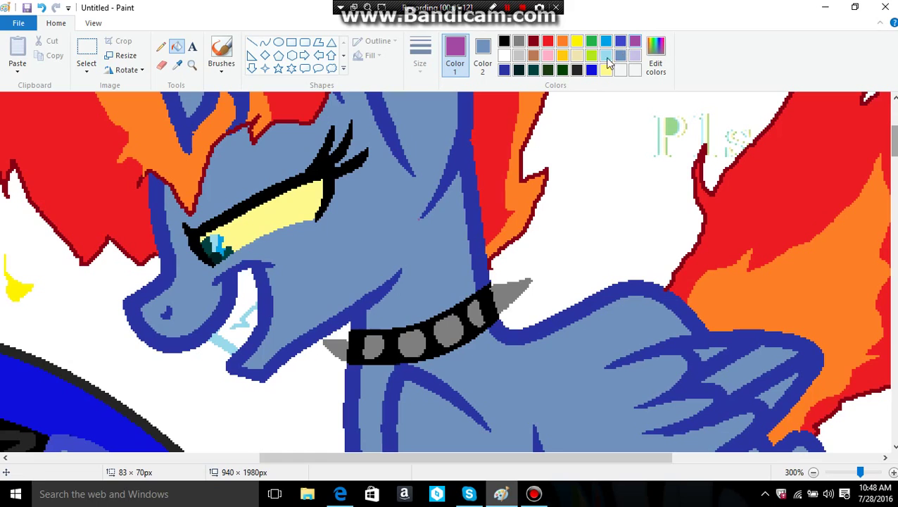
left_click(192, 64)
left_click(257, 305)
left_click(160, 46)
mouse_move(322, 292)
left_mouse_down()
mouse_move(384, 200)
mouse_move(456, 211)
mouse_move(498, 249)
mouse_move(577, 216)
mouse_move(639, 303)
mouse_move(674, 265)
mouse_move(653, 364)
mouse_move(584, 315)
mouse_move(482, 392)
mouse_move(372, 352)
left_mouse_up()
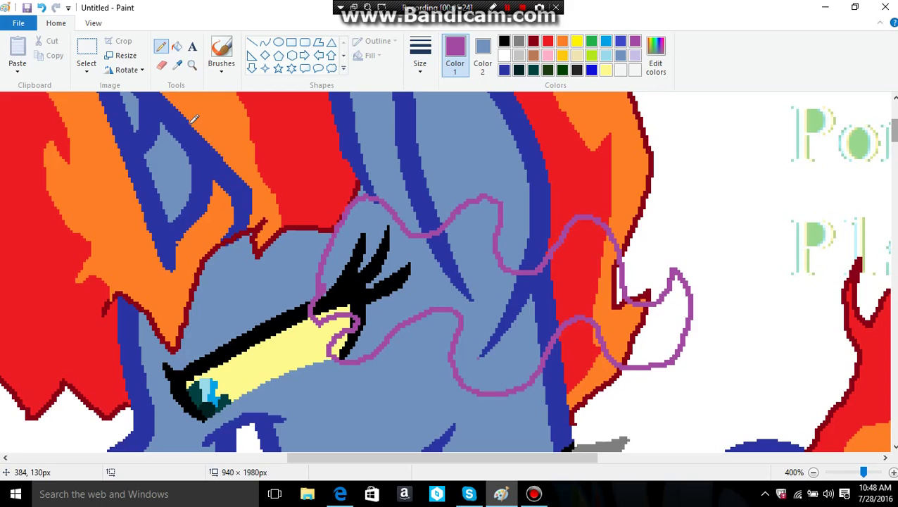
Fill every section inside the purple wavy outline with white to cover the face, lashes and mane beneath it.
left_click(177, 64)
left_click(807, 176)
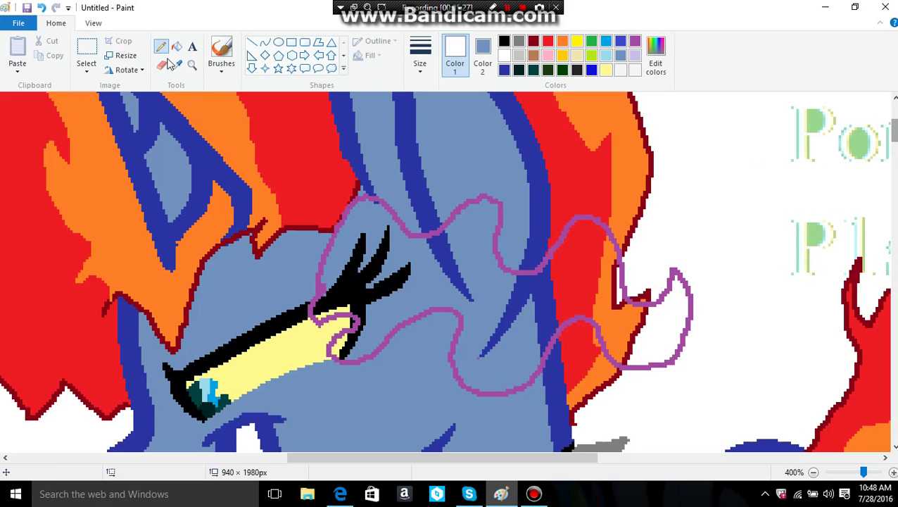
left_click(373, 269)
left_click(408, 260)
left_click(454, 281)
left_click(513, 316)
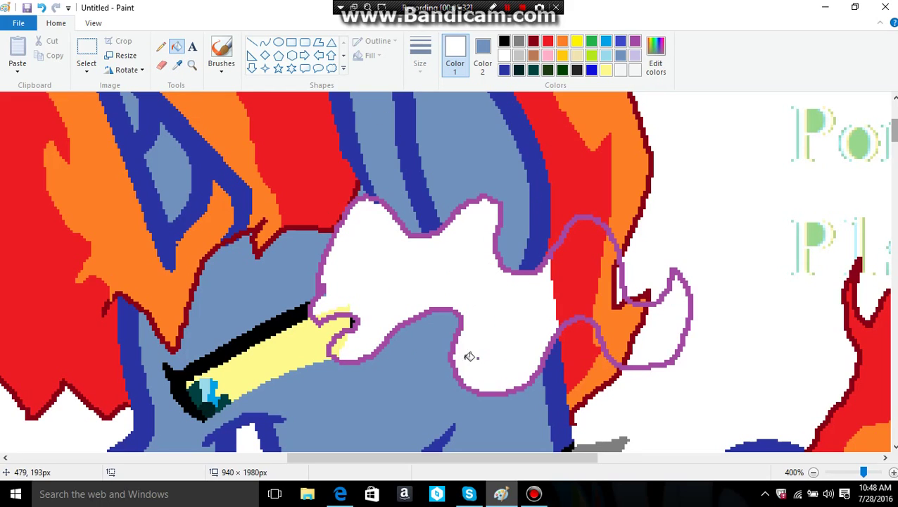
left_click(558, 291)
left_click(580, 282)
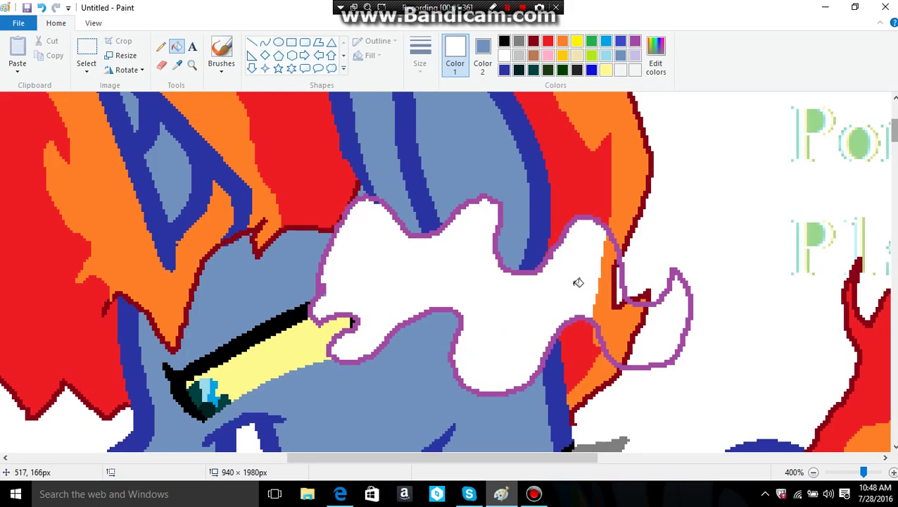
left_click(633, 329)
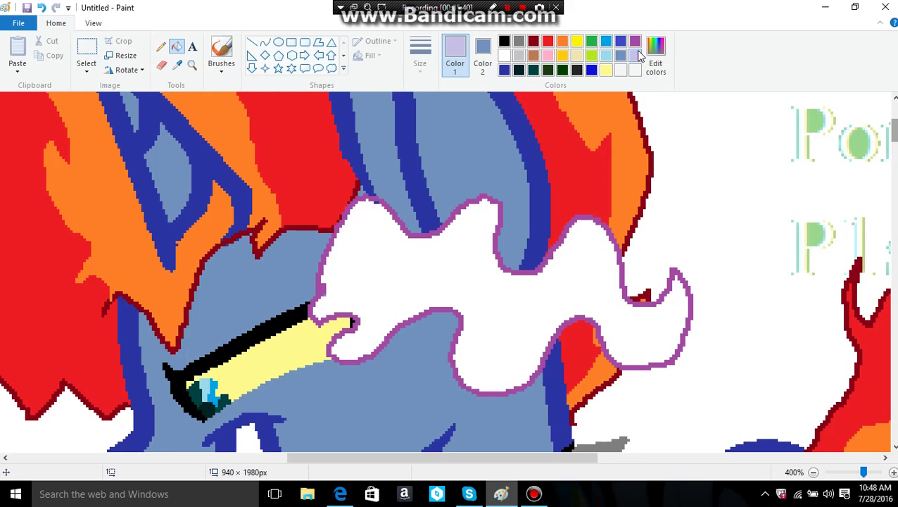
Define a custom purple with red 139, green 120 and blue 205 and fill the white wavy shape with it.
left_click(653, 57)
left_click(588, 213)
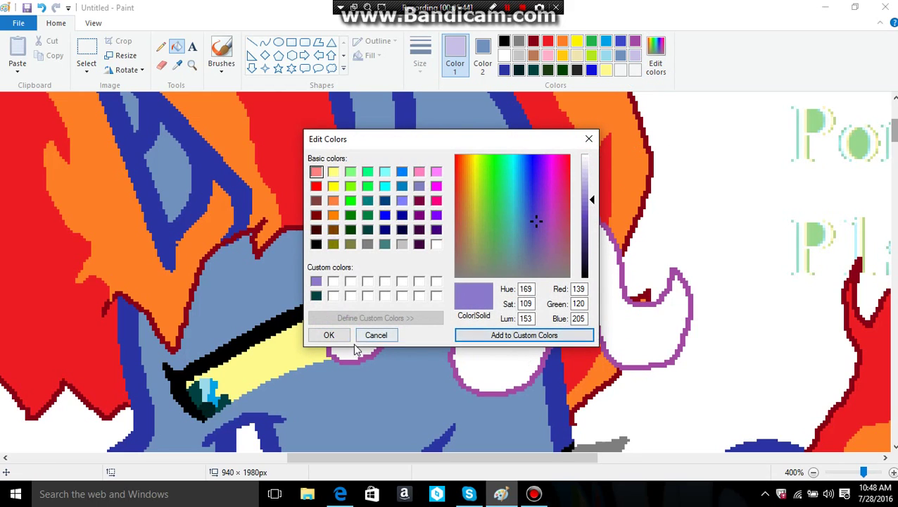
left_click(329, 335)
left_click(387, 259)
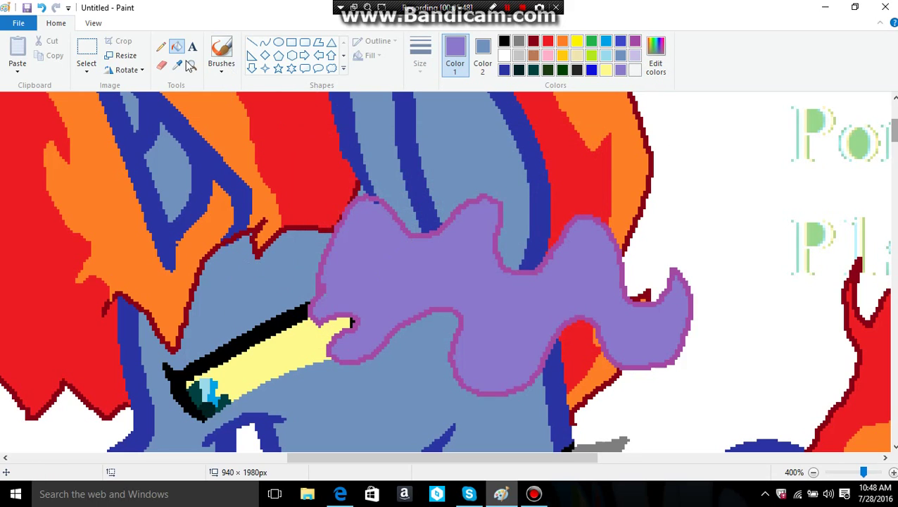
Draw two white four-point stars inside the purple wavy shape, one near its upper end by the eye and one at its middle.
left_click(191, 64)
right_click(281, 266)
left_click(280, 265)
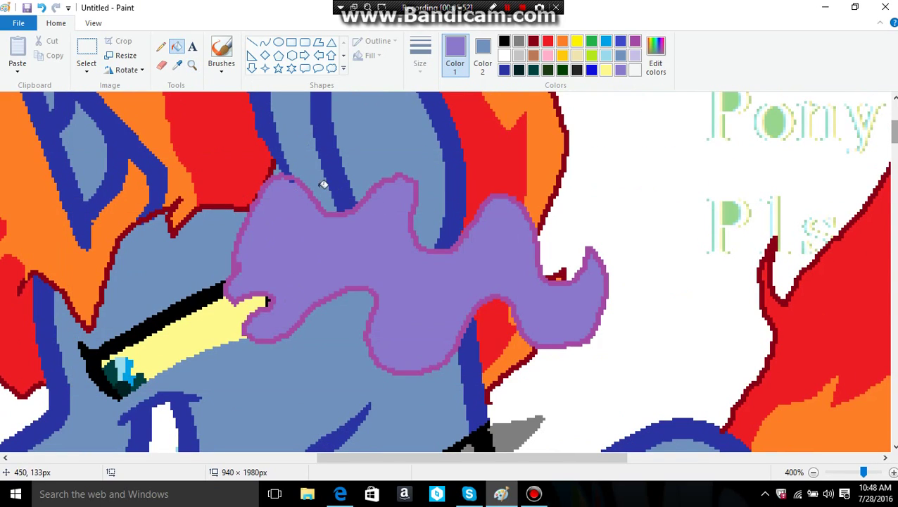
left_click(265, 69)
left_click(504, 56)
mouse_move(257, 227)
left_mouse_down()
mouse_move(296, 251)
mouse_move(305, 276)
mouse_move(290, 239)
left_mouse_up()
left_click(419, 55)
right_click(292, 248)
mouse_move(320, 317)
left_click(394, 333)
left_click_drag(419, 271, 458, 320)
Add two white five-point stars and two white six-point stars in the free areas of the purple shape.
left_click(278, 68)
left_click_drag(537, 284, 479, 224)
left_click_drag(287, 286, 307, 302)
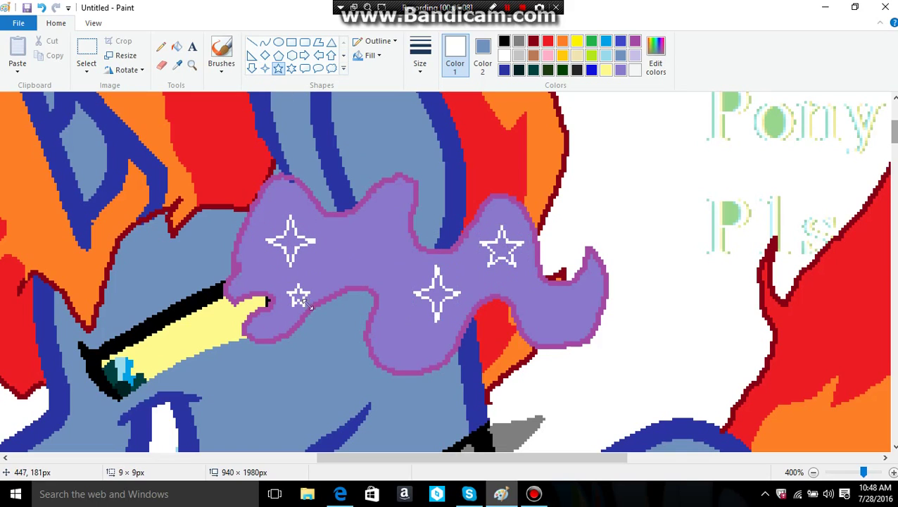
left_click(291, 68)
left_click_drag(352, 228, 389, 260)
left_click_drag(529, 287, 560, 318)
Scatter small white Pencil dots around the stars across the purple shape.
left_click(160, 47)
left_click(419, 56)
left_click(421, 146)
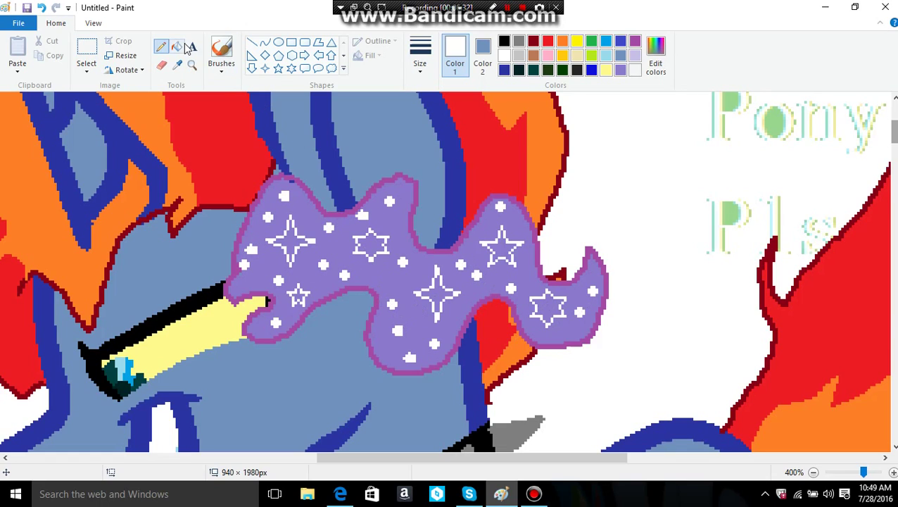
Fill the four-point stars, the six-point stars and the larger five-point star with white.
left_click(176, 46)
left_click(291, 240)
left_click(370, 245)
left_click(368, 234)
left_click(502, 244)
left_click(436, 292)
left_click(547, 307)
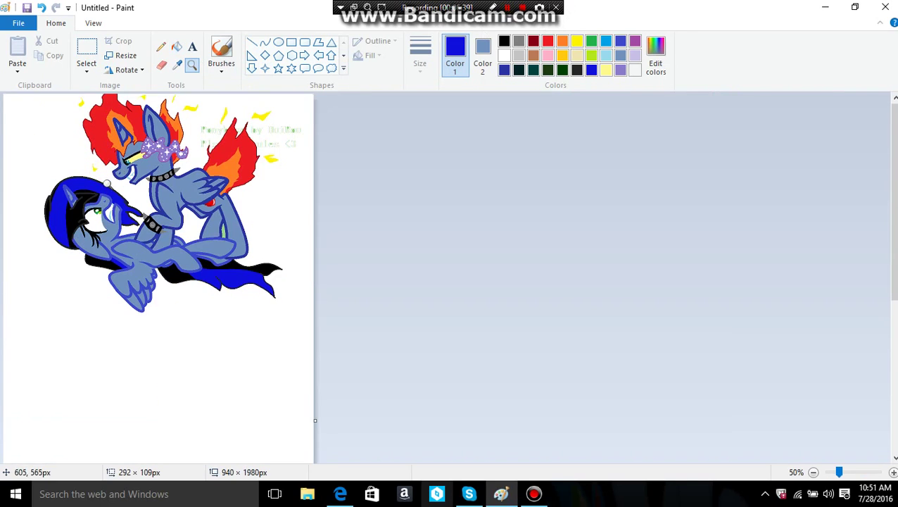
Close the drawing and save it in the Pictures folder as the PNG file "me myself and FEARSTONE".
left_click(884, 7)
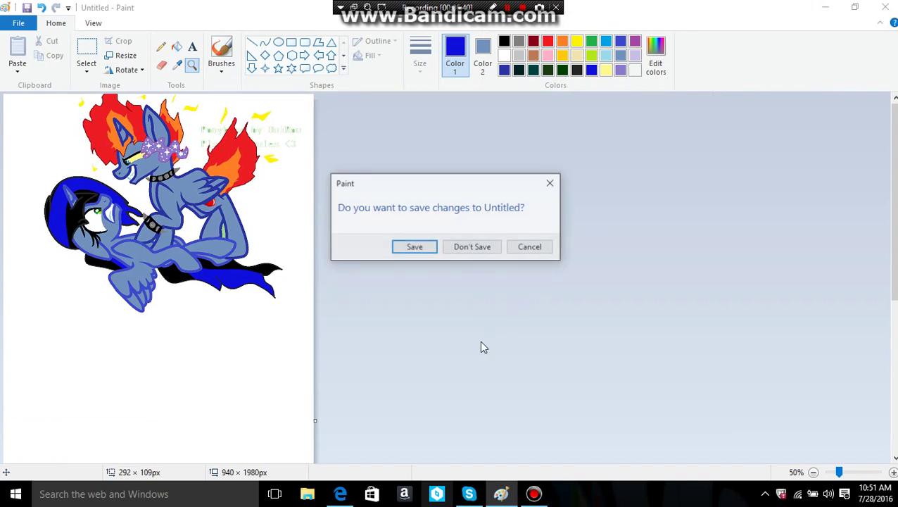
left_click(414, 247)
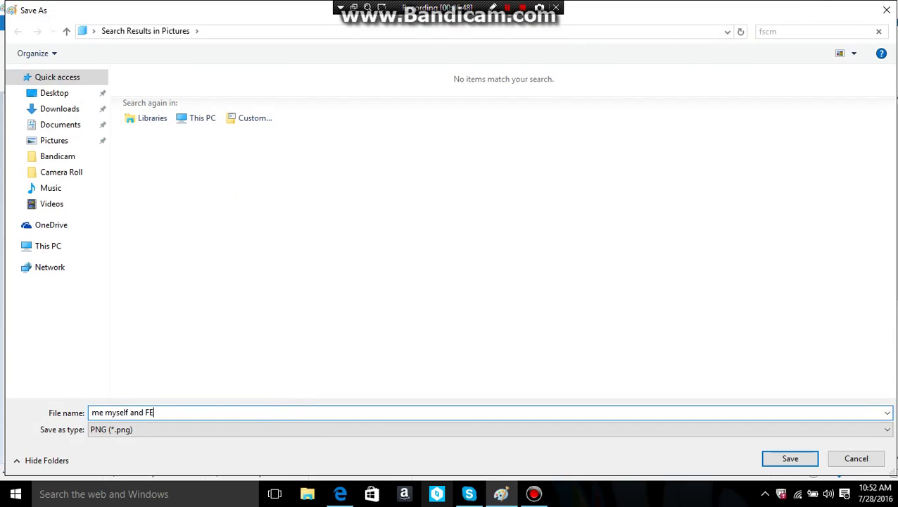
left_click(56, 140)
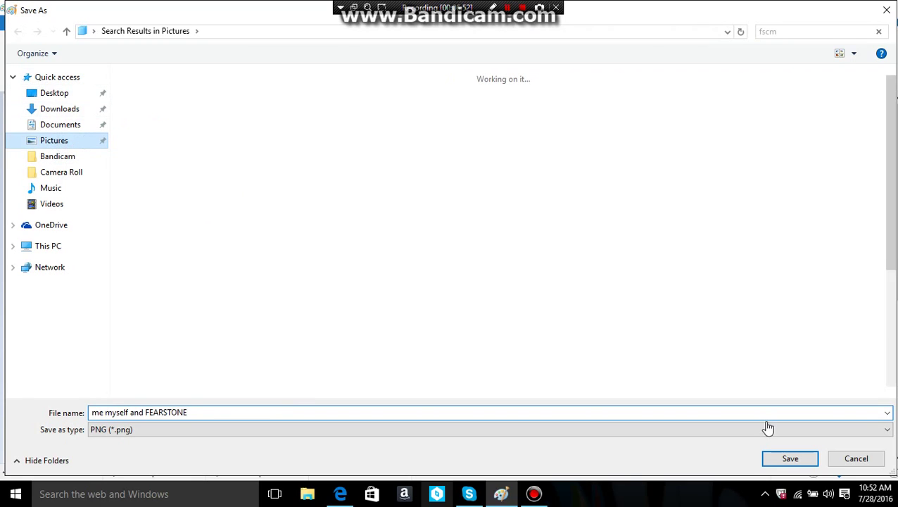
left_click(789, 458)
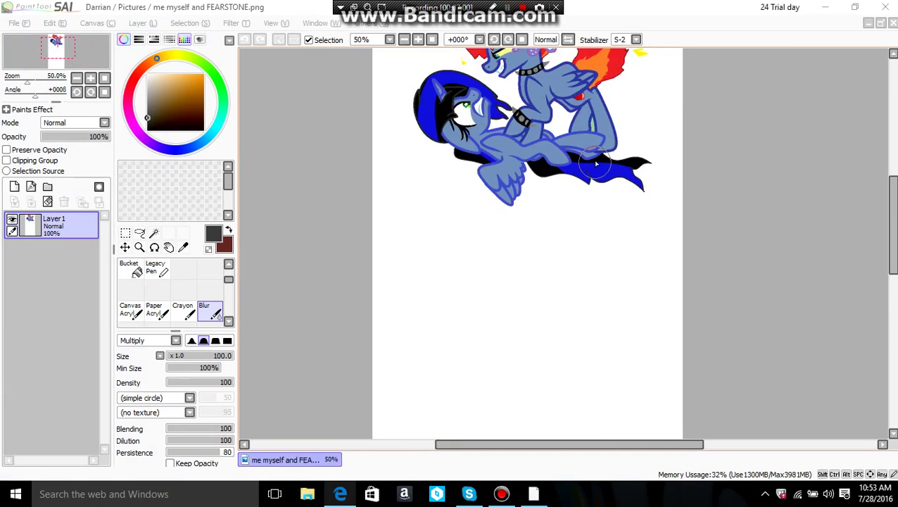
In PaintTool SAI, soften the orange-to-red edge around the upper pony's horn with the Blur brush at size 19.
scroll(431, 101, "up", 4)
left_click(183, 356)
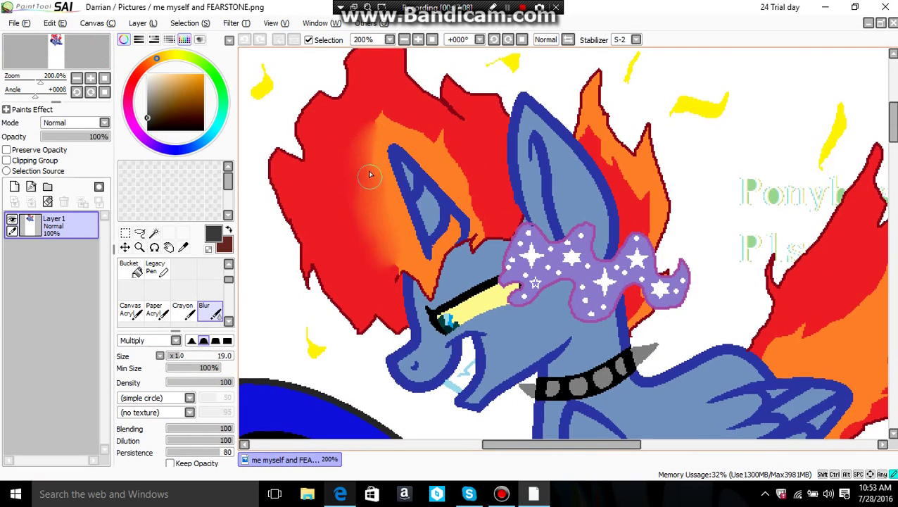
mouse_move(370, 174)
left_mouse_down()
mouse_move(382, 107)
mouse_move(414, 115)
left_mouse_up()
left_click(244, 40)
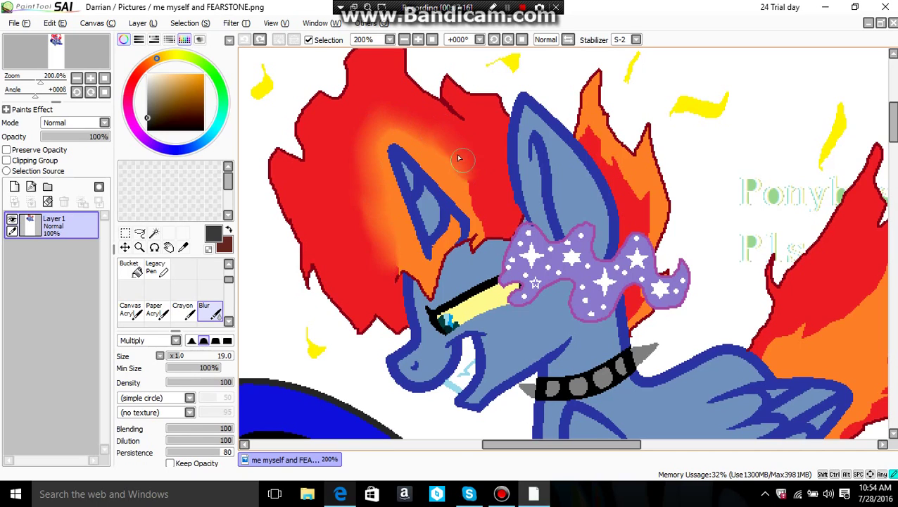
Smear the white stars and dots into the middle of the purple eye flame with the Blur brush at size 15.
scroll(571, 250, "up", 4)
mouse_move(451, 268)
left_mouse_down()
mouse_move(581, 261)
mouse_move(581, 251)
mouse_move(665, 352)
left_mouse_up()
left_click(178, 359)
mouse_move(492, 327)
left_mouse_down()
mouse_move(487, 282)
mouse_move(607, 274)
left_mouse_up()
mouse_move(630, 359)
left_mouse_down()
mouse_move(625, 386)
mouse_move(652, 374)
left_mouse_up()
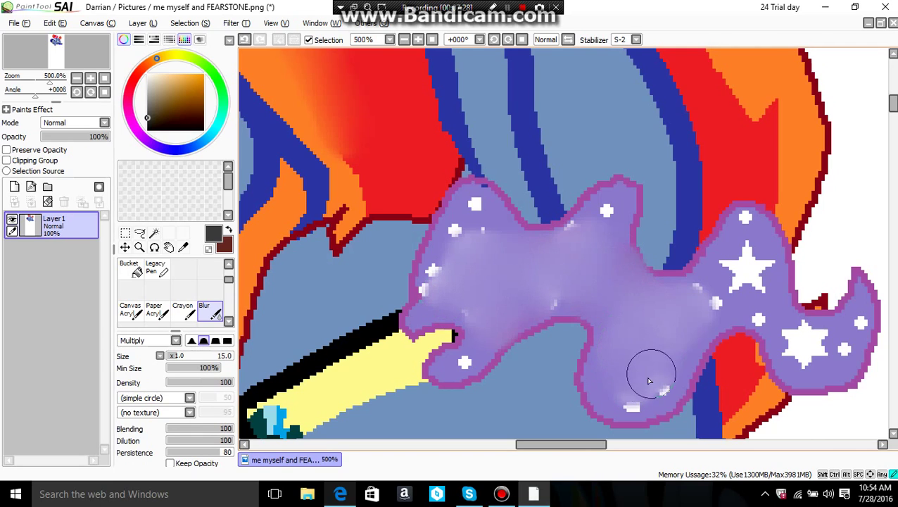
mouse_move(752, 278)
left_mouse_down()
mouse_move(758, 283)
mouse_move(670, 331)
left_mouse_up()
scroll(369, 288, "down", 5)
scroll(393, 352, "up", 6)
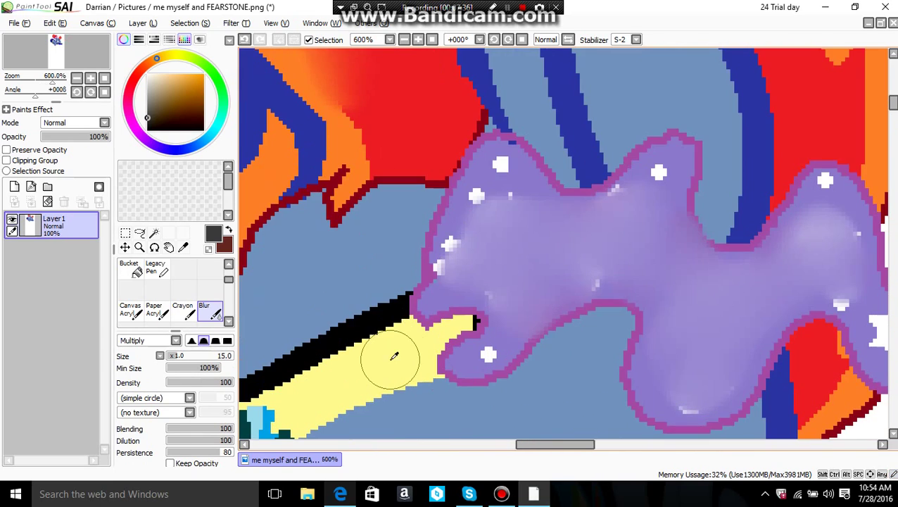
Choose a darker yellow based on the upper pony's eye color and select the yellow eye area with the Magic Wand.
left_click(393, 352, "alt")
left_click(167, 276)
scroll(493, 282, "down", 5)
scroll(561, 244, "up", 6)
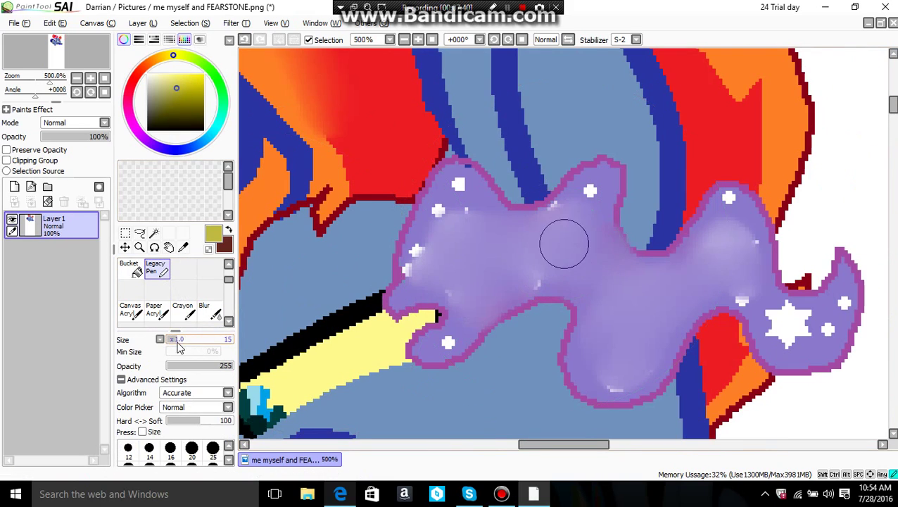
left_click(154, 233)
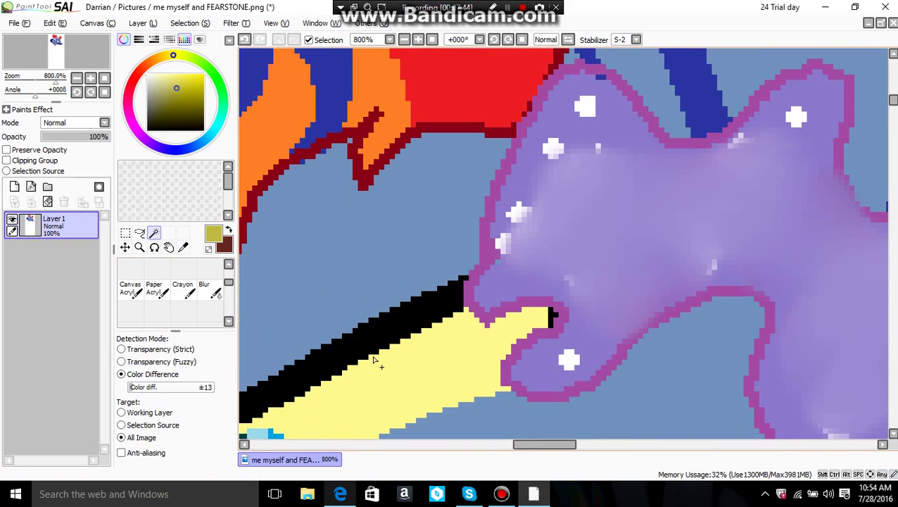
scroll(563, 246, "down", 3)
scroll(563, 246, "up", 2)
Shade the upper pony's yellow eye with the darker yellow using the Legacy Pen and blend it with Blur at size 15.
left_click(158, 281)
scroll(331, 401, "up", 2)
mouse_move(331, 401)
left_mouse_down()
mouse_move(302, 421)
mouse_move(395, 336)
left_mouse_up()
scroll(320, 404, "down", 1)
mouse_move(320, 405)
left_mouse_down()
mouse_move(398, 375)
mouse_move(545, 318)
left_mouse_up()
left_click(209, 310)
mouse_move(389, 363)
left_mouse_down()
mouse_move(478, 341)
mouse_move(470, 344)
left_mouse_up()
scroll(443, 322, "down", 10)
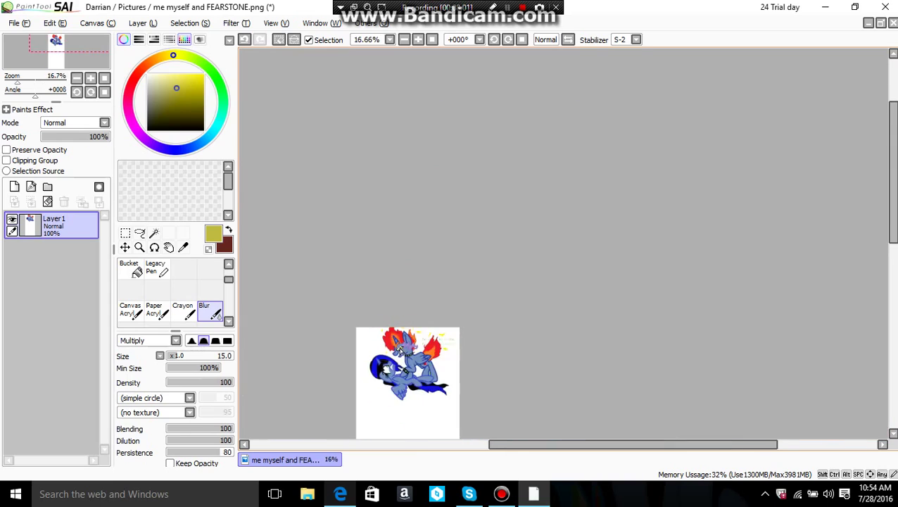
Select the white area of the lower pony's eye and color it grey with the Legacy Pen and Blur.
scroll(371, 391, "up", 1)
scroll(371, 391, "up", 3)
left_click(415, 354, "alt")
scroll(415, 355, "up", 3)
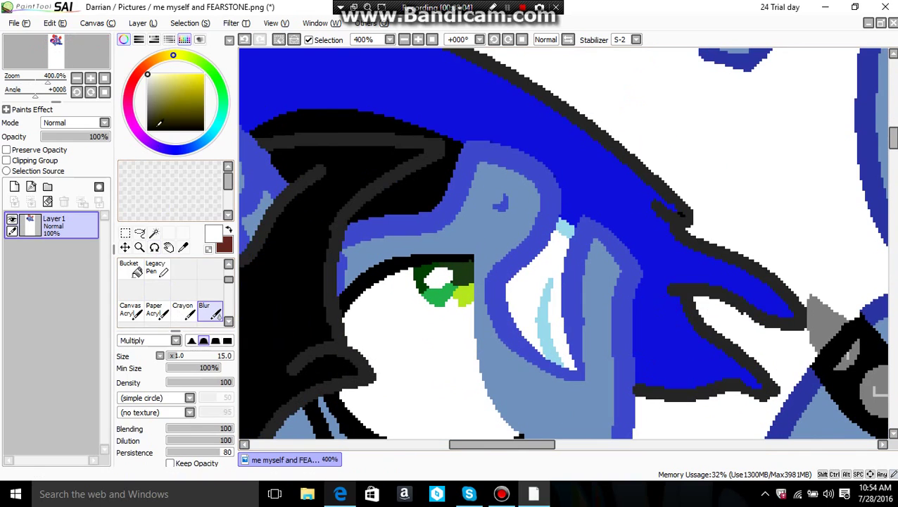
left_click(169, 244)
left_click(387, 347)
left_click(156, 269)
mouse_move(326, 267)
left_mouse_down()
mouse_move(371, 341)
mouse_move(429, 352)
mouse_move(457, 324)
mouse_move(472, 357)
mouse_move(477, 280)
left_mouse_up()
scroll(371, 341, "down", 1)
key("b")
scroll(477, 279, "down", 1)
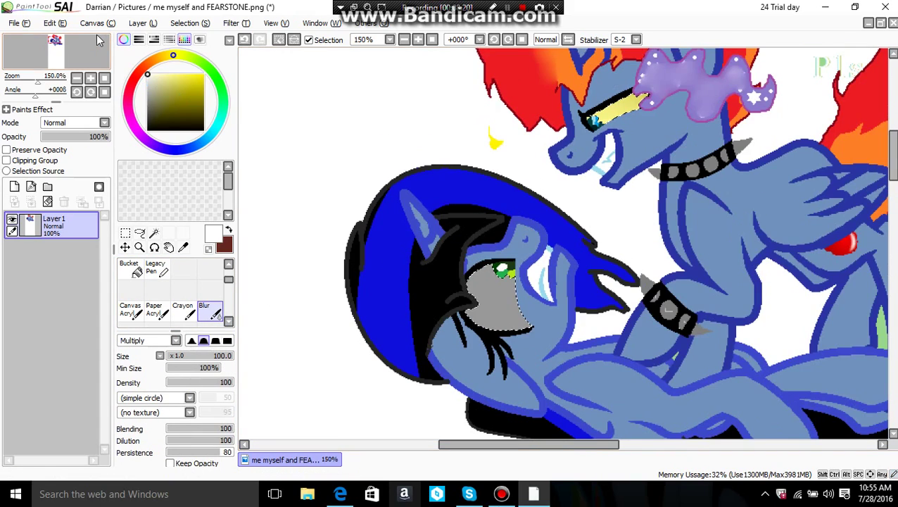
Paint black and white over the lower pony's selected eye area and blend it into an off-white with Blur at size 100.
left_click(352, 294, "alt")
scroll(353, 295, "up", 2)
key("n")
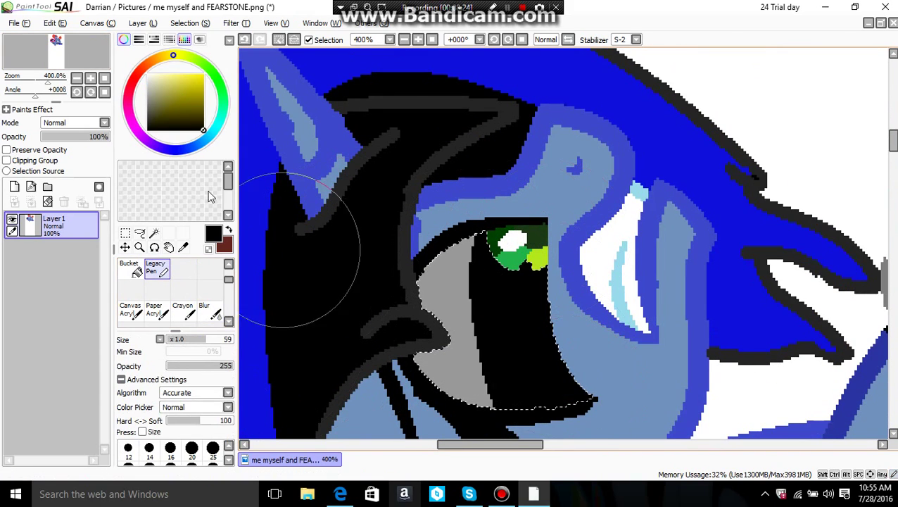
left_click(602, 261, "alt")
mouse_move(492, 281)
left_mouse_down()
mouse_move(531, 411)
mouse_move(492, 366)
left_mouse_up()
key("b")
left_click_drag(450, 331, 505, 357)
scroll(521, 310, "down", 2)
scroll(554, 299, "up", 2)
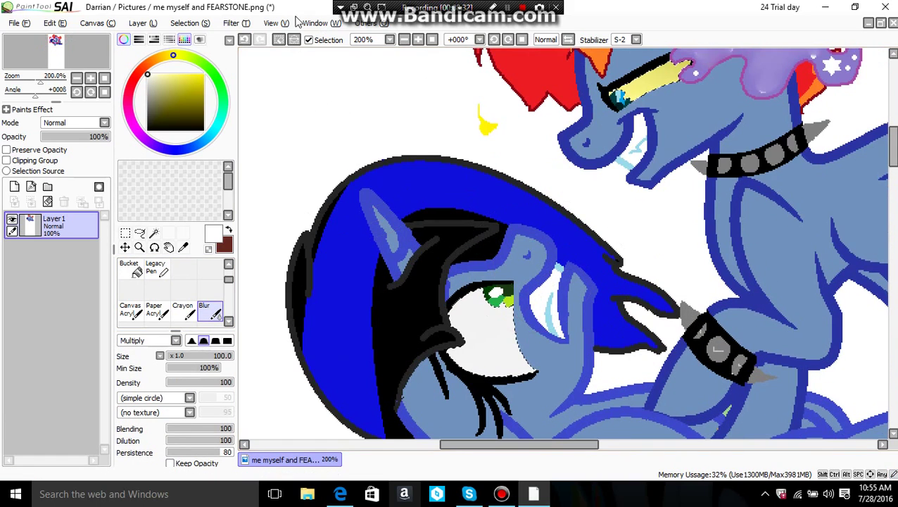
Set the Legacy Pen to dark blue at size 1 and sketch a jagged outline beside the lower pony's eye.
scroll(493, 233, "down", 1)
key("n")
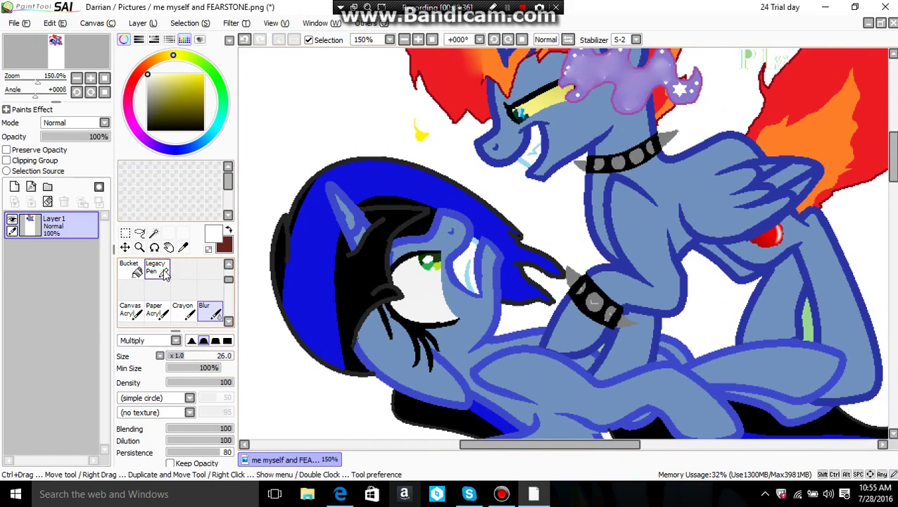
left_click(207, 144)
left_click(203, 106)
scroll(562, 242, "up", 2)
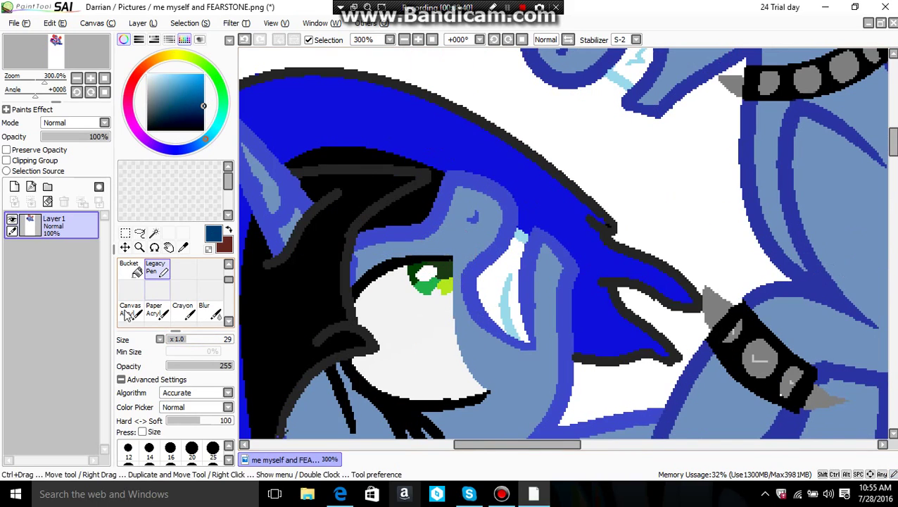
scroll(562, 242, "up", 2)
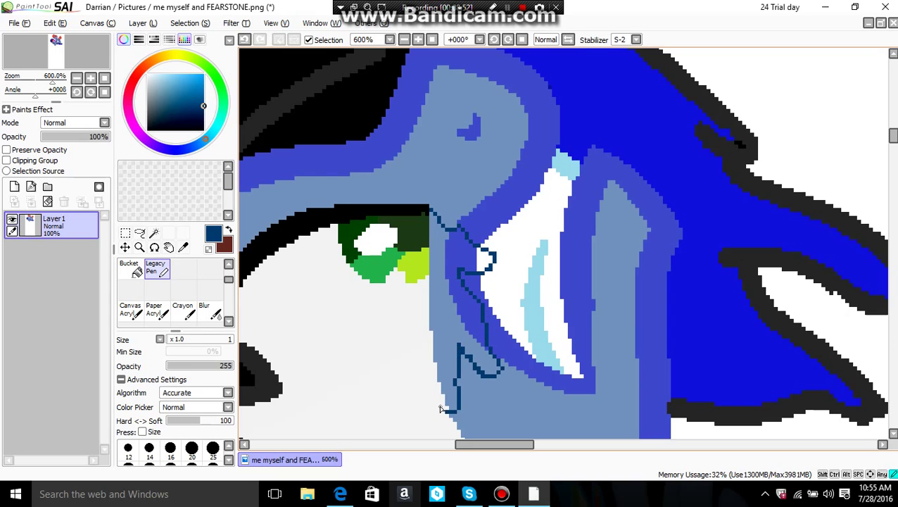
Undo the jagged outline and draw a small rounded tear outline at the lower corner of the lower pony's eye.
scroll(451, 414, "down", 4)
scroll(358, 187, "up", 2)
key("ctrl+z")
left_click_drag(359, 188, 285, 65)
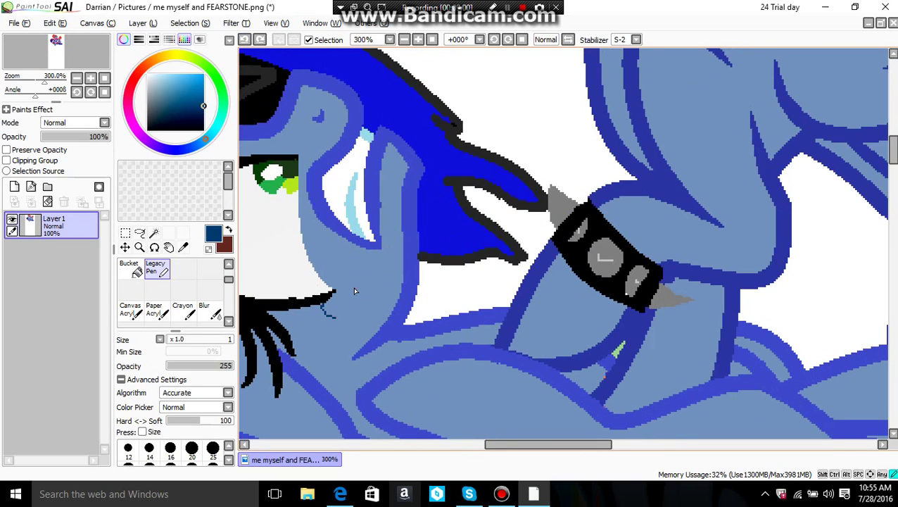
scroll(340, 281, "up", 3)
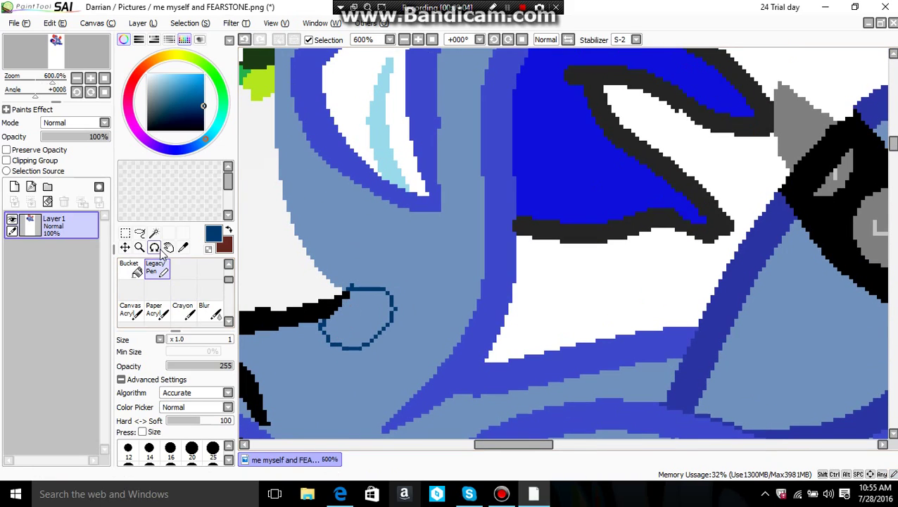
Select the inside of the tear and paint it medium blue with a white section using the Legacy Pen at size 10.
left_click(155, 233)
left_click(356, 317)
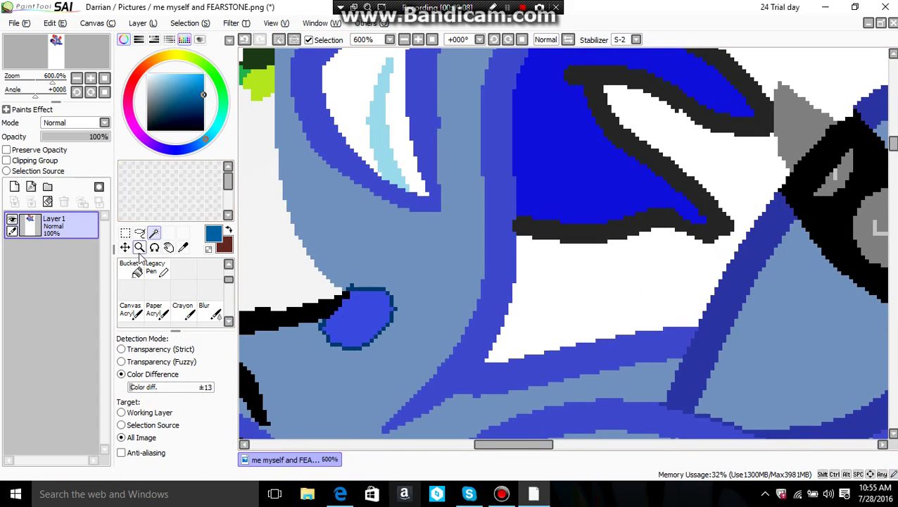
left_click(155, 268)
left_click(346, 318)
left_click(169, 338)
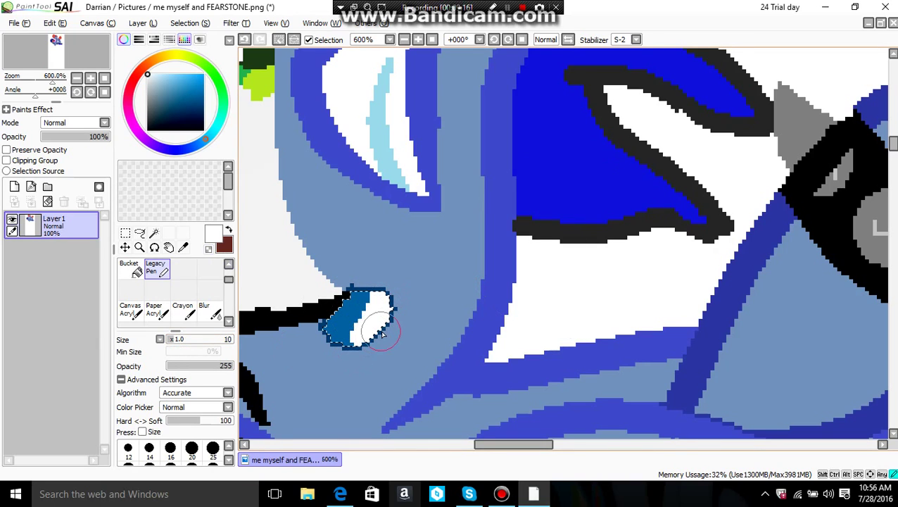
Blend the tear's blue and white into a light blue with the Blur brush at size 26.
left_click(211, 313)
key("ctrl+z")
key("ctrl+z")
key("ctrl+minus")
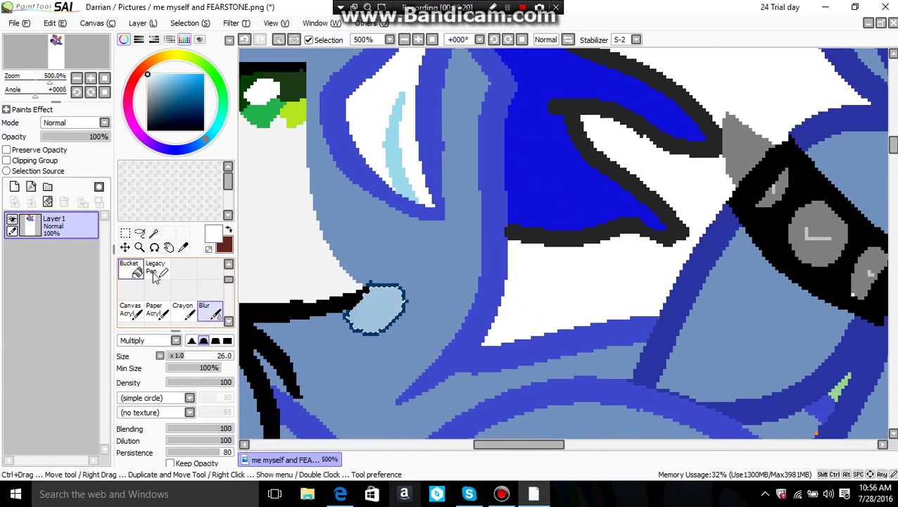
Add white highlights to the tear with the Legacy Pen at size 2.
left_click(152, 272)
scroll(354, 345, "down", 7)
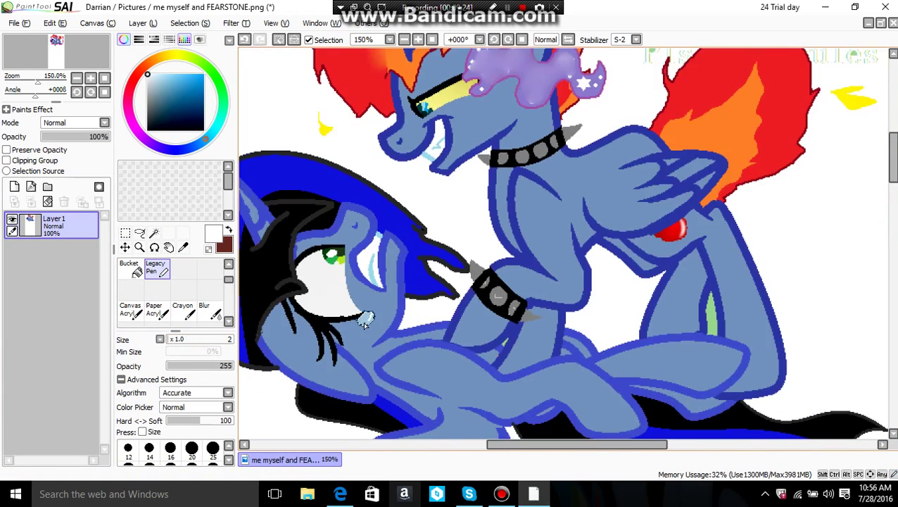
scroll(303, 295, "up", 1)
scroll(297, 286, "down", 3)
scroll(338, 317, "up", 3)
scroll(384, 411, "down", 3)
scroll(452, 380, "up", 5)
scroll(452, 379, "up", 1)
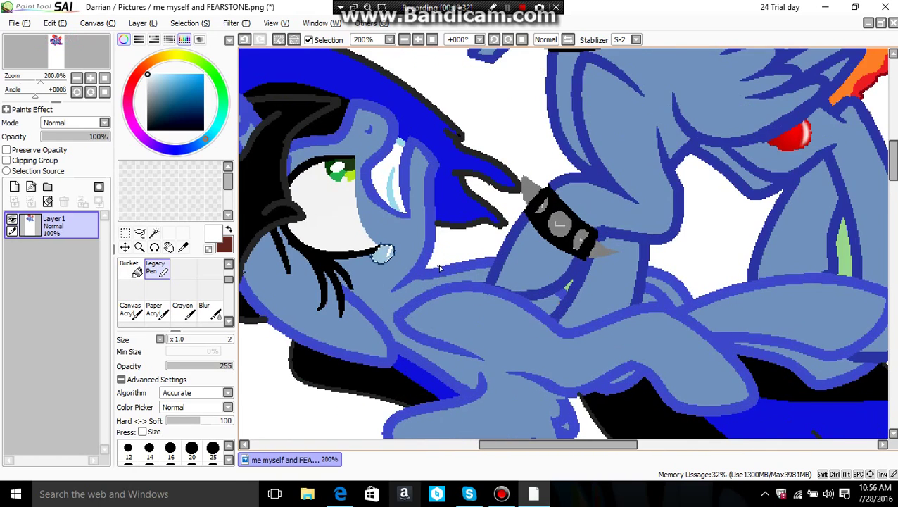
scroll(453, 380, "down", 4)
left_click(522, 7)
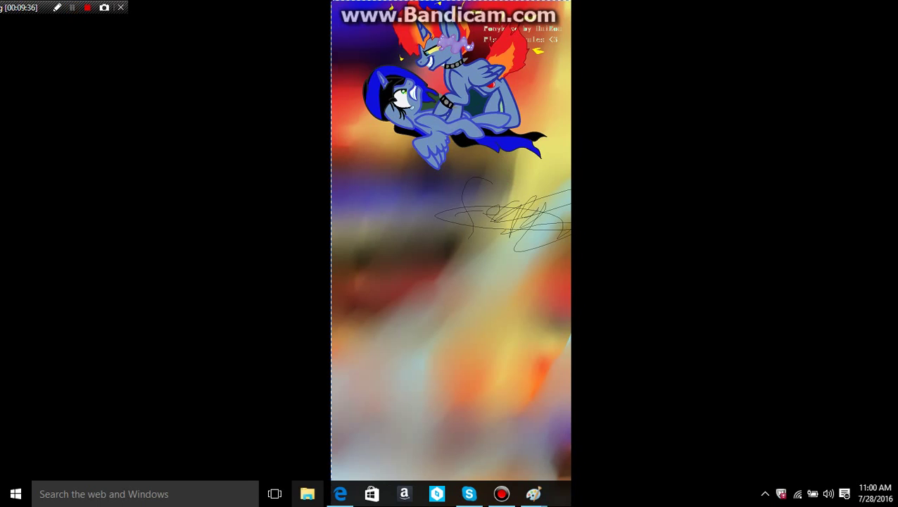